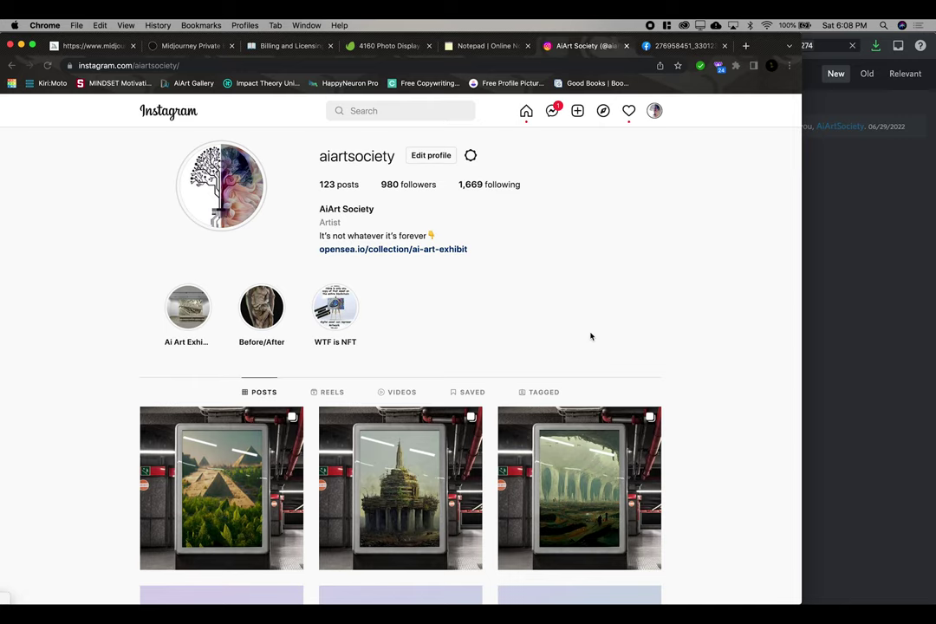
Preview the third post and the pyramids post in the aiartsociety grid, then return to the profile.
{"action": "left_click", "coordinate": [579, 459]}
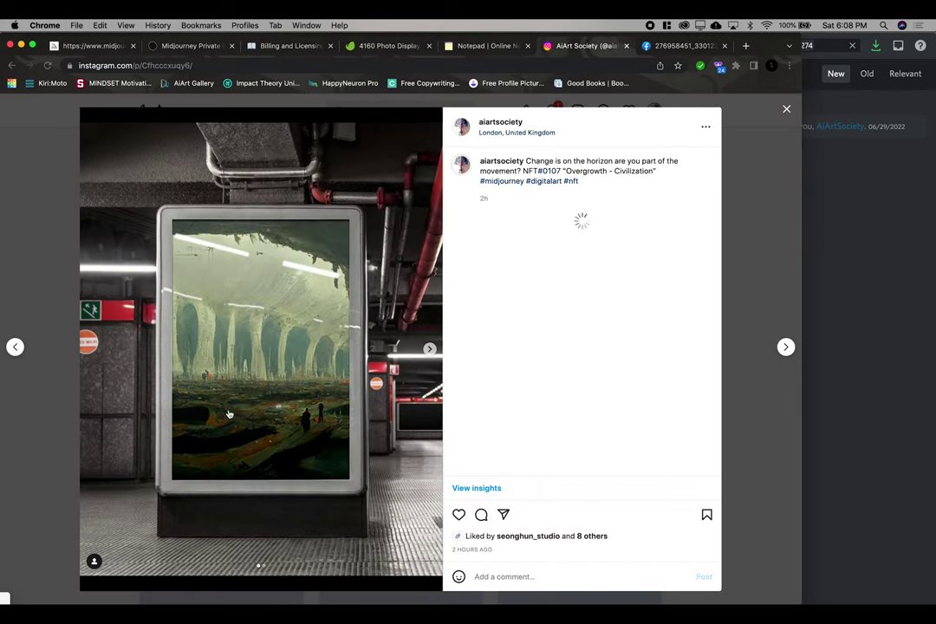
{"action": "left_click", "coordinate": [23, 351]}
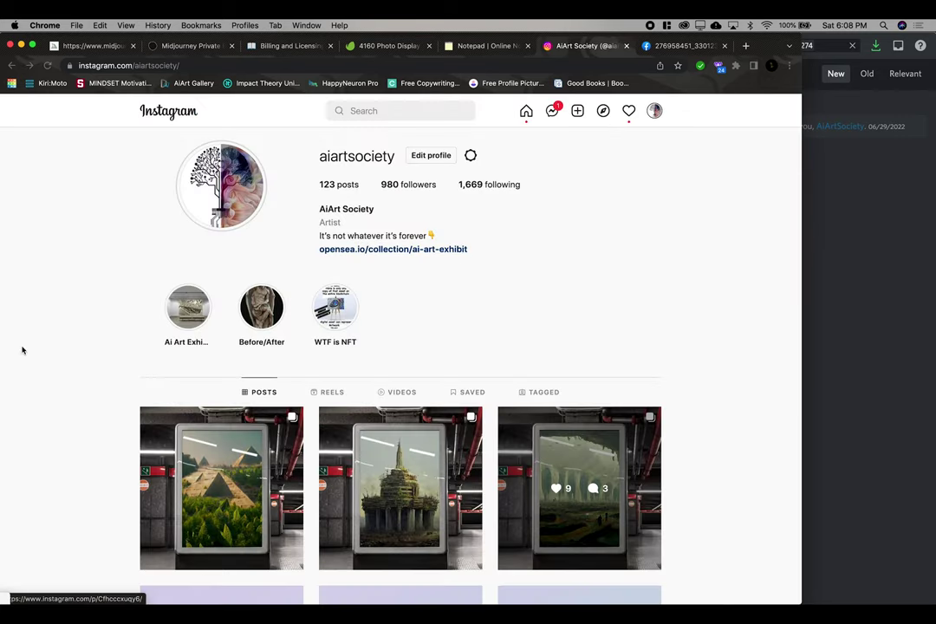
{"action": "left_click", "coordinate": [258, 525]}
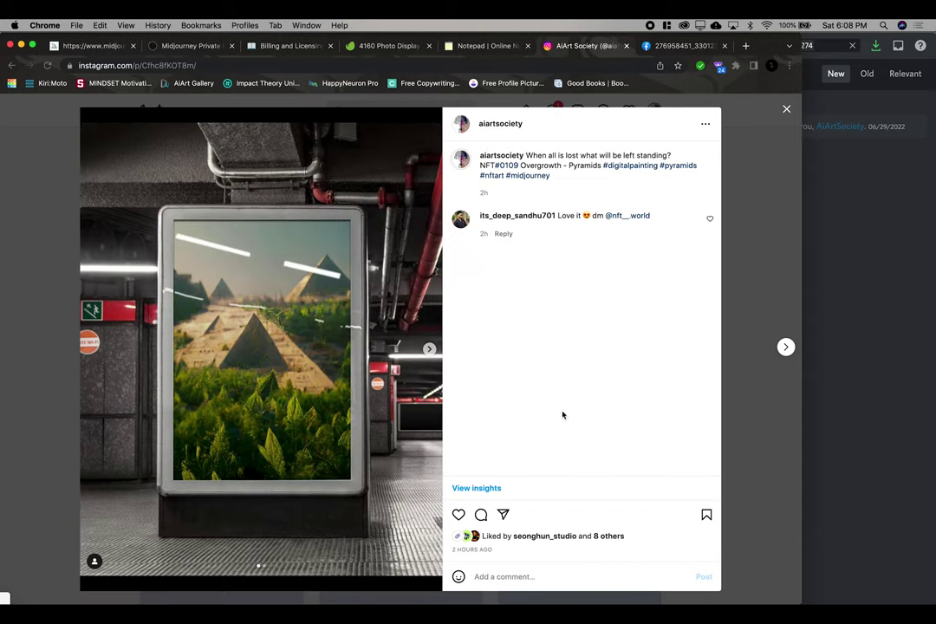
{"action": "left_click", "coordinate": [428, 351]}
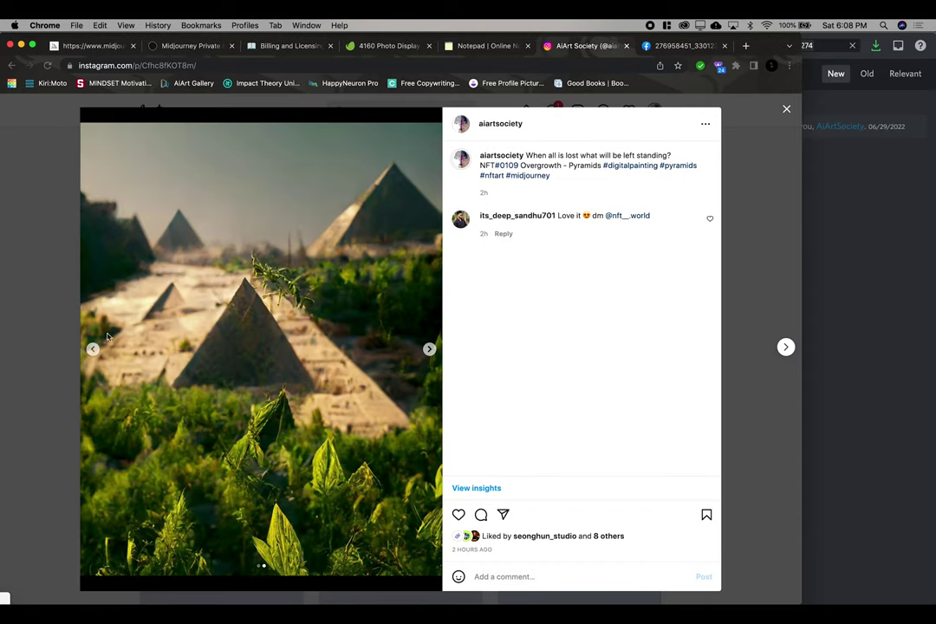
{"action": "left_click", "coordinate": [36, 292]}
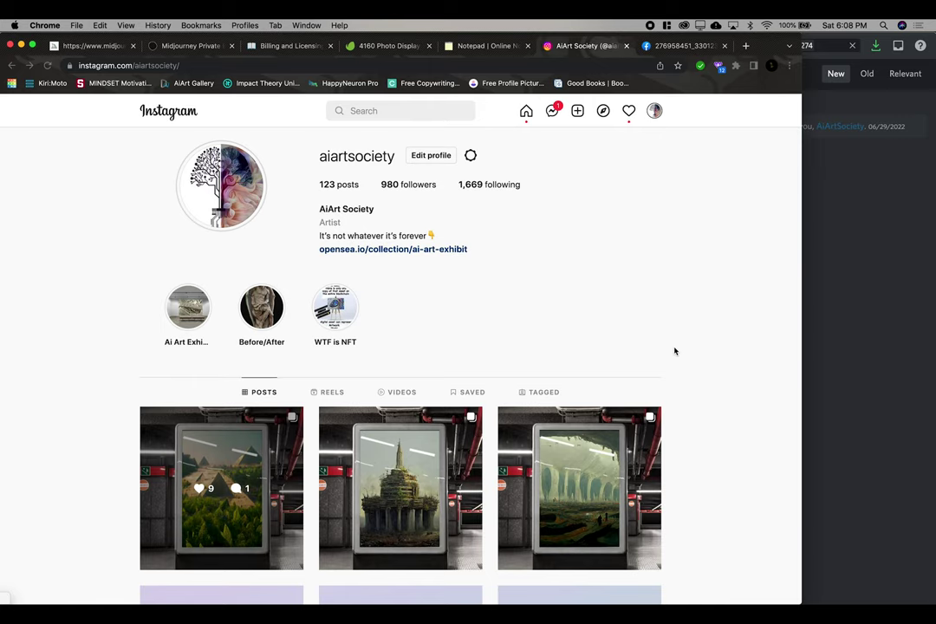
Scroll down the aiartsociety profile grid toward its older posts.
{"action": "scroll", "coordinate": [675, 351], "scroll_direction": "down", "scroll_amount": 15}
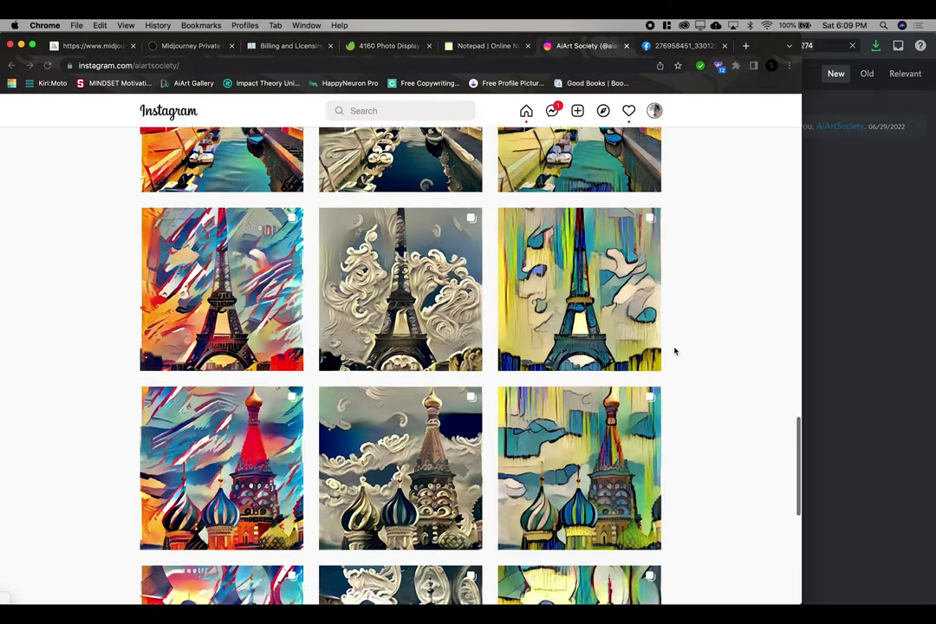
{"action": "scroll", "coordinate": [675, 351], "scroll_direction": "down", "scroll_amount": 15}
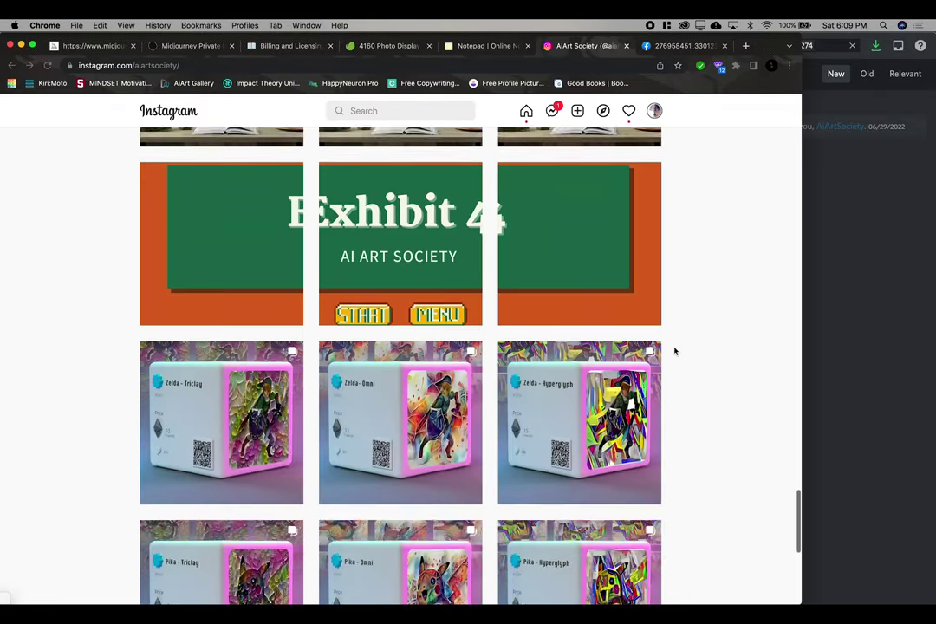
{"action": "scroll", "coordinate": [675, 350], "scroll_direction": "down", "scroll_amount": 15}
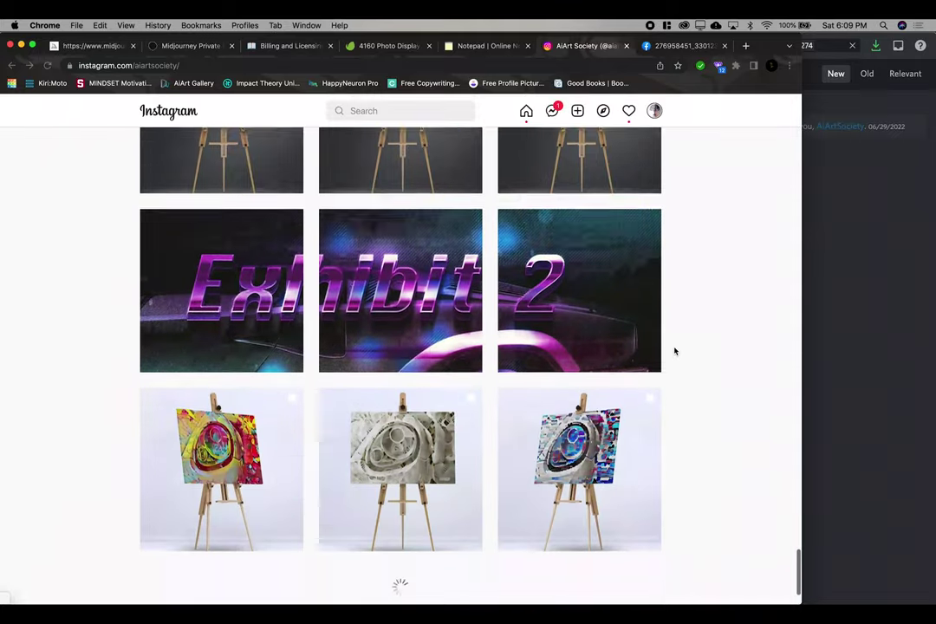
{"action": "scroll", "coordinate": [675, 350], "scroll_direction": "down", "scroll_amount": 15}
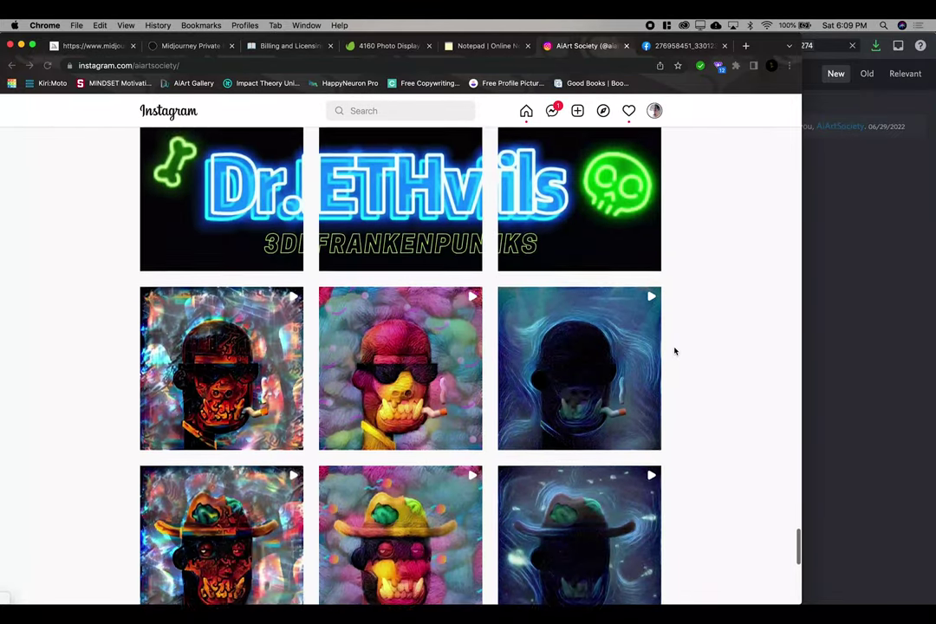
{"action": "scroll", "coordinate": [675, 350], "scroll_direction": "down", "scroll_amount": 15}
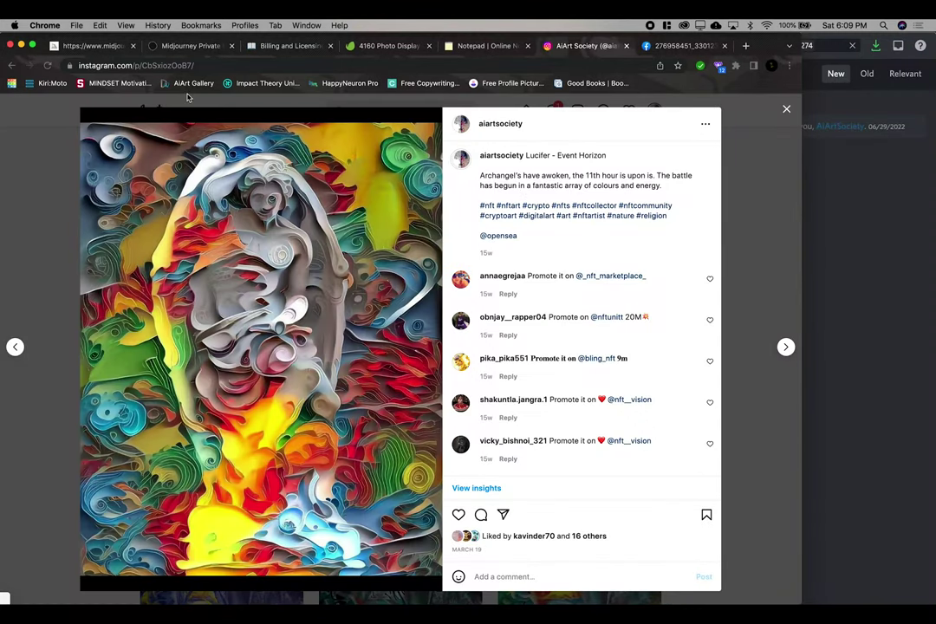
Copy the Lucifer - Event Horizon post's URL and bring up Discord.
{"action": "left_click", "coordinate": [207, 65]}
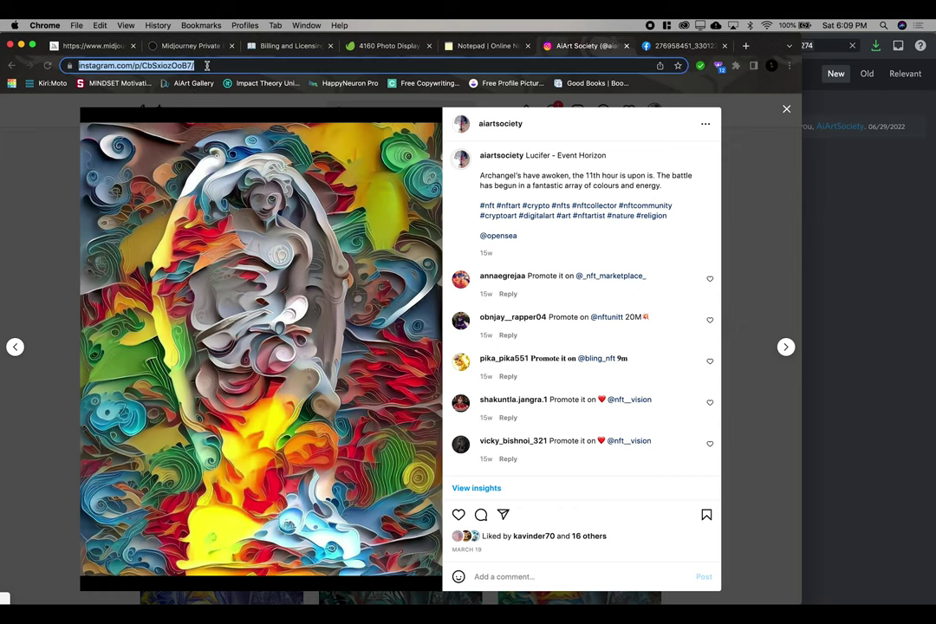
{"action": "key", "text": "super+c"}
{"action": "mouse_move", "coordinate": [648, 585]}
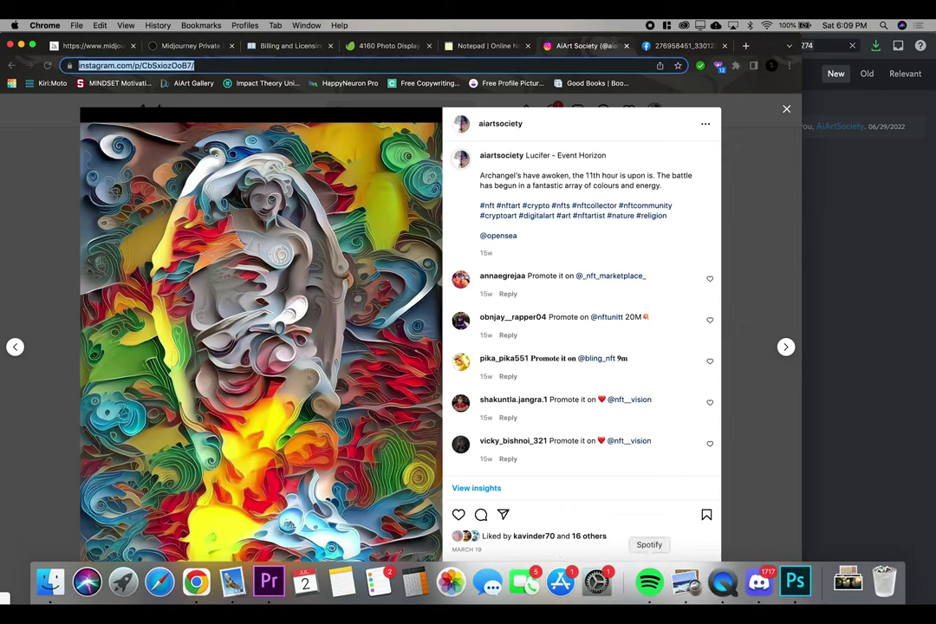
{"action": "left_click", "coordinate": [759, 582]}
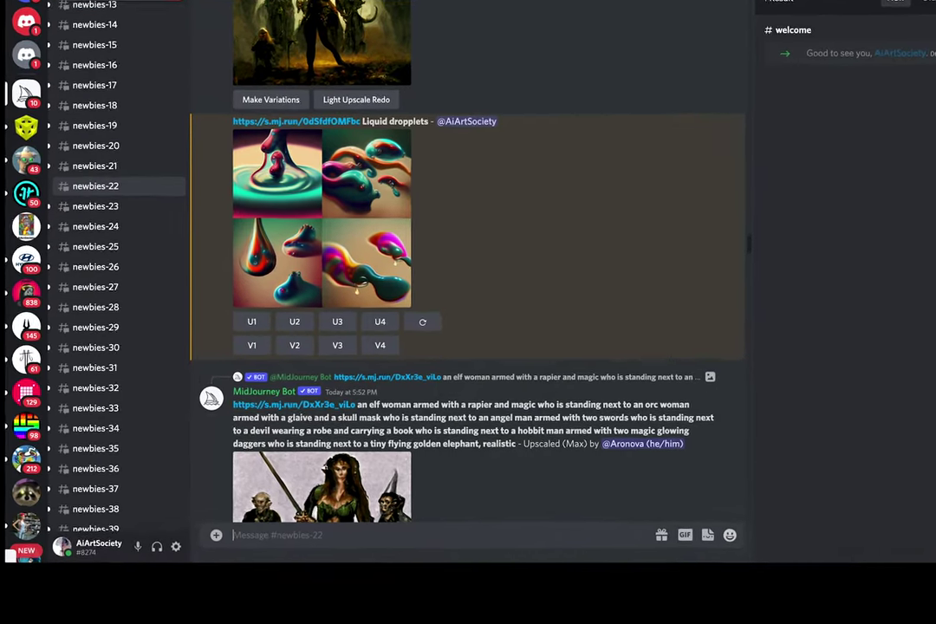
Run /imagine with the pasted Instagram post URL, then go back to the post in Chrome.
{"action": "type", "text": "/"}
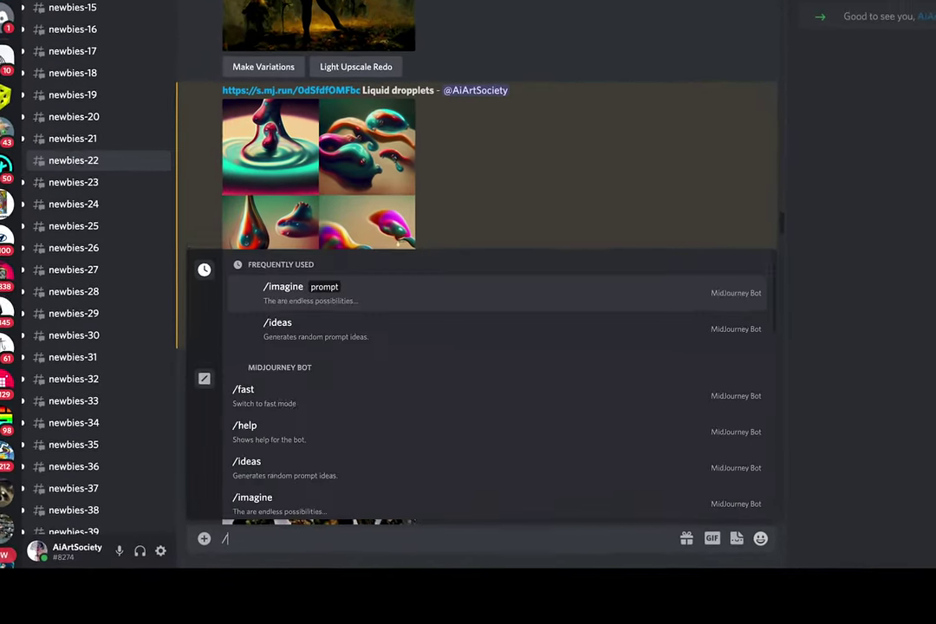
{"action": "type", "text": "im"}
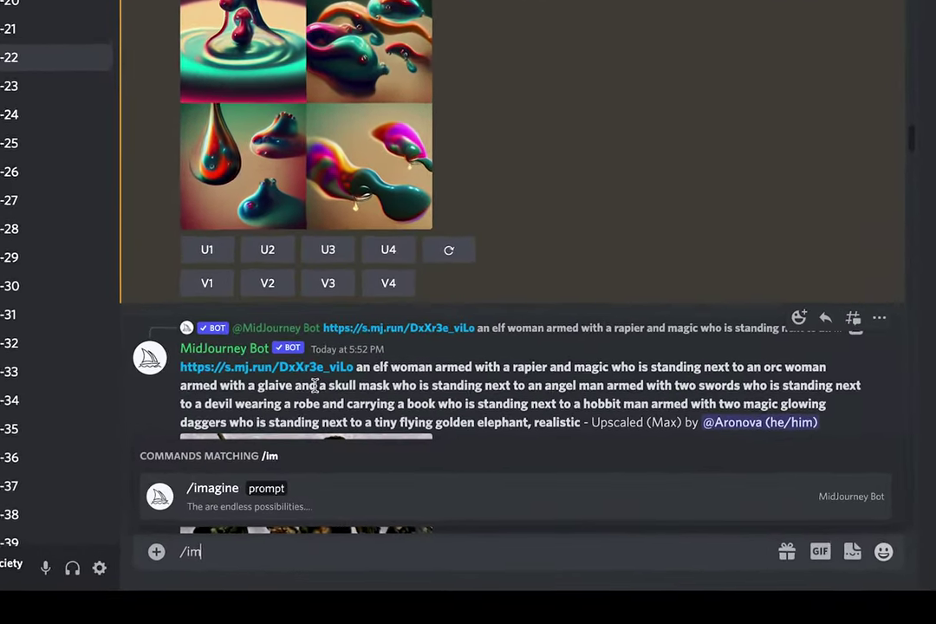
{"action": "left_click", "coordinate": [191, 494]}
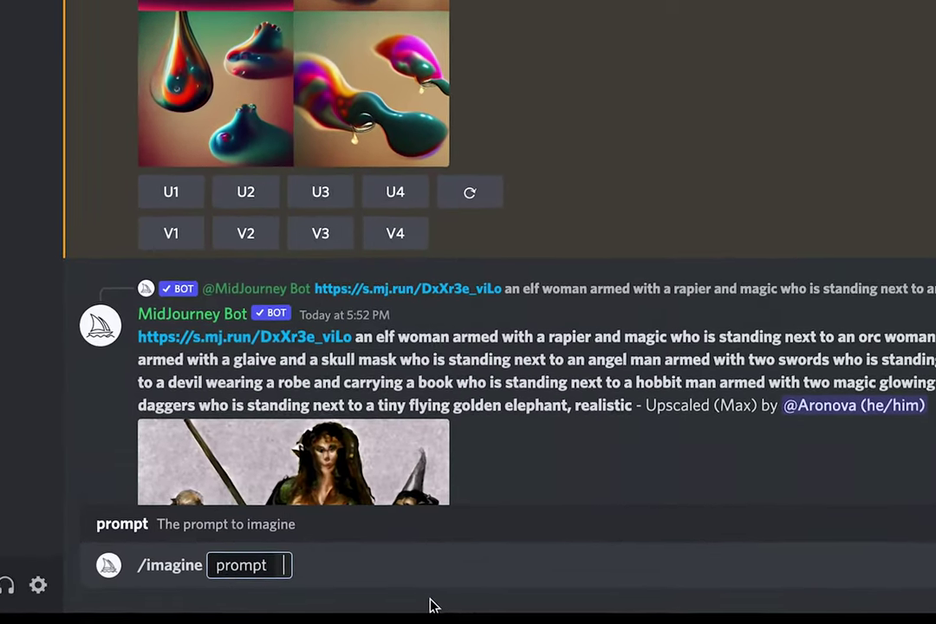
{"action": "key", "text": "ctrl+v"}
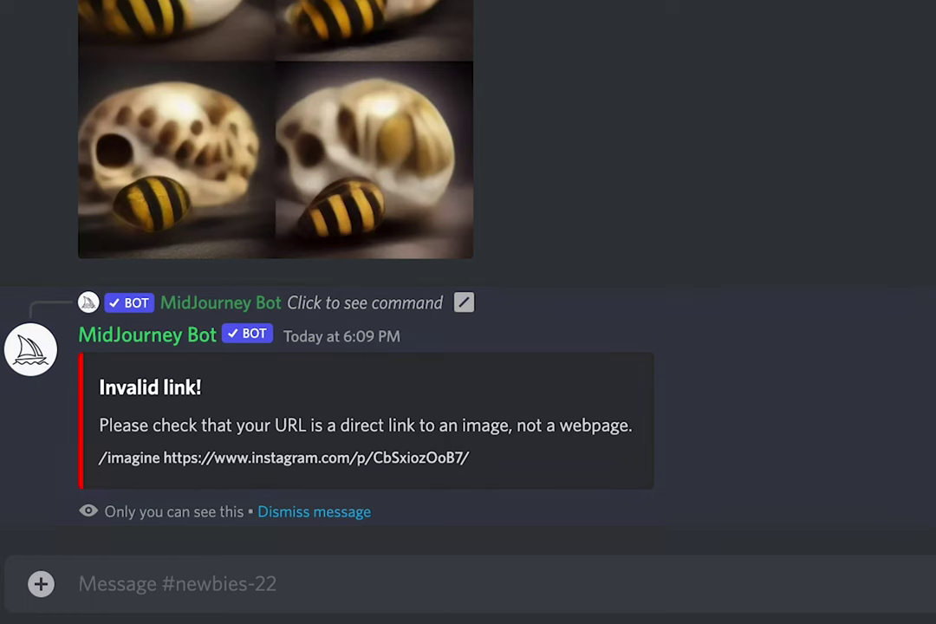
{"action": "left_click", "coordinate": [50, 606]}
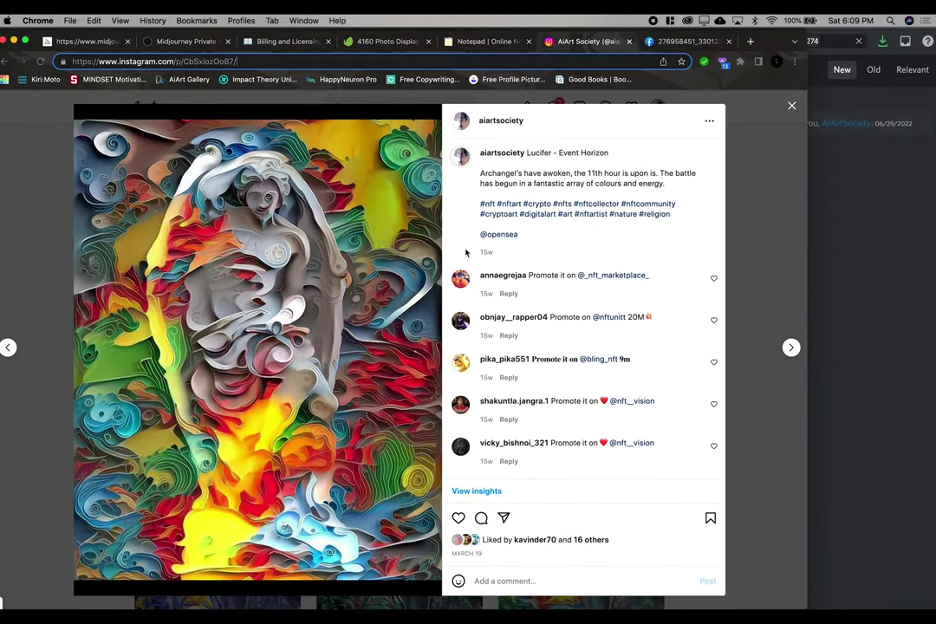
Append the /media?size=l snippet from Notepad to the post URL and load the full-size image.
{"action": "left_click", "coordinate": [476, 42]}
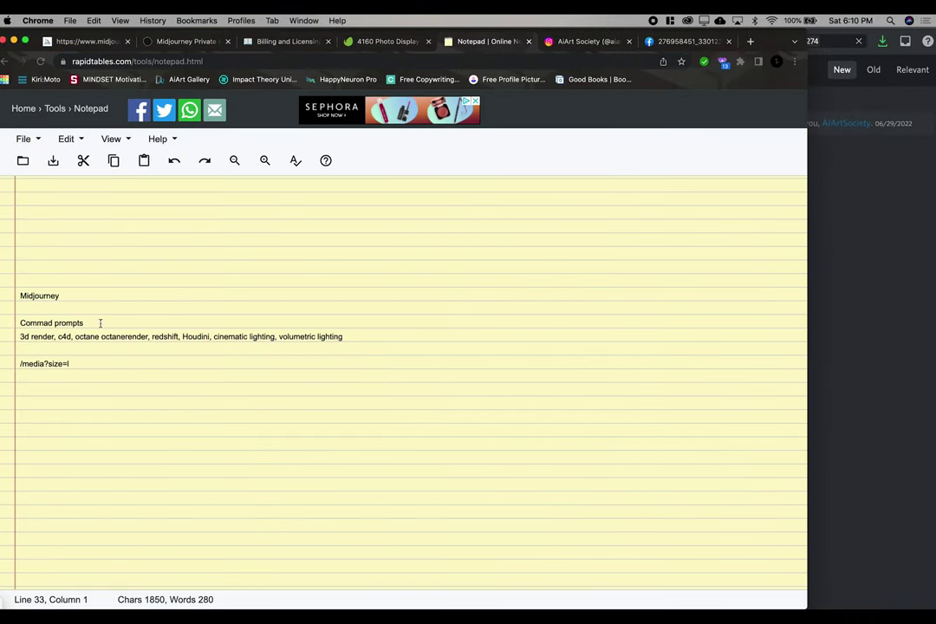
{"action": "left_click_drag", "start_coordinate": [75, 364], "coordinate": [13, 365]}
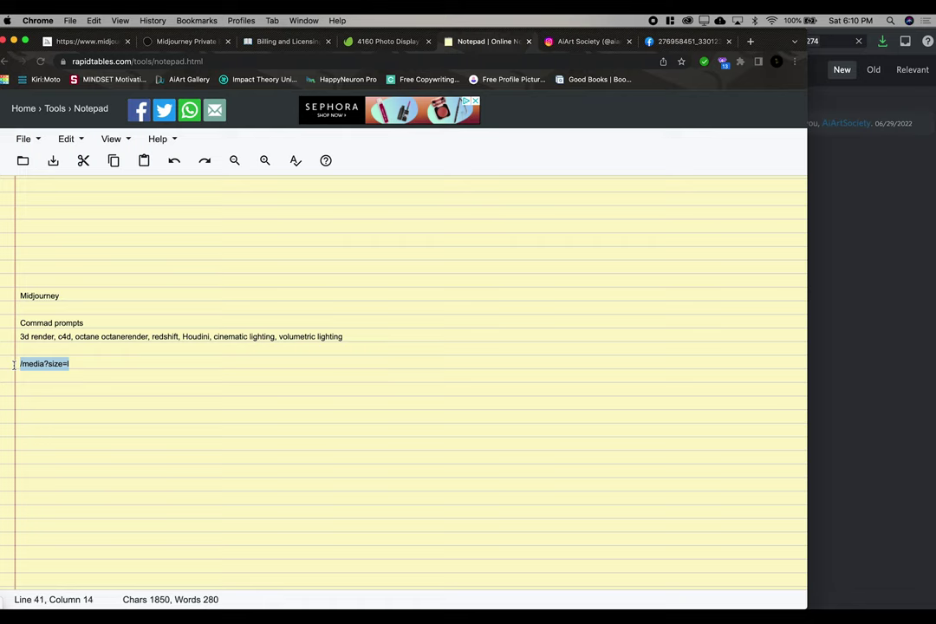
{"action": "key", "text": "ctrl+Tab"}
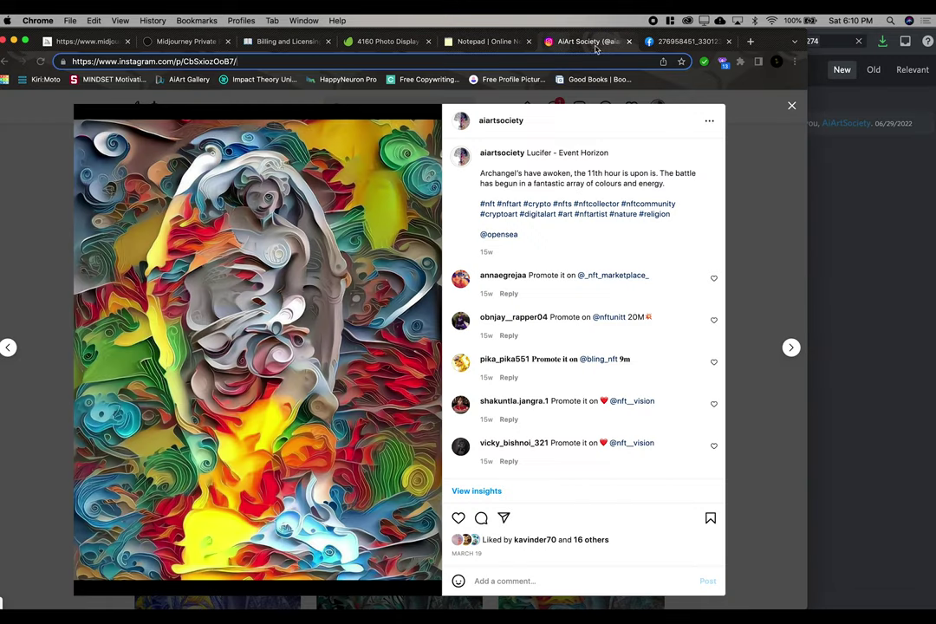
{"action": "left_click", "coordinate": [245, 61]}
{"action": "key", "text": "super+v"}
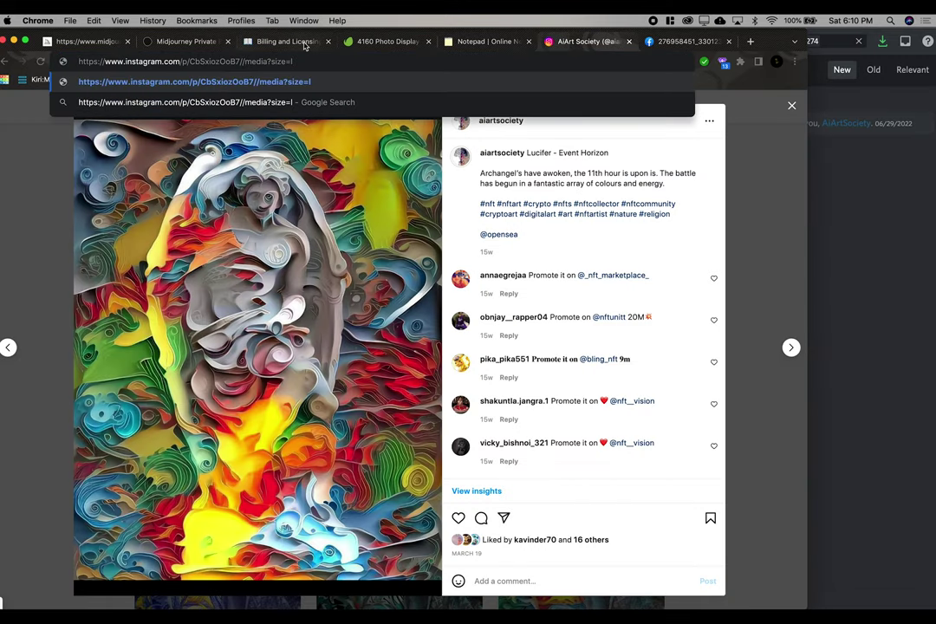
{"action": "key", "text": "Left"}
{"action": "key", "text": "Left"}
{"action": "key", "text": "Left"}
{"action": "key", "text": "Left"}
{"action": "key", "text": "Left"}
{"action": "key", "text": "Left"}
{"action": "key", "text": "Left"}
{"action": "key", "text": "Left"}
{"action": "key", "text": "Left"}
{"action": "key", "text": "Left"}
{"action": "key", "text": "Left"}
{"action": "key", "text": "Left"}
{"action": "key", "text": "BackSpace"}
{"action": "key", "text": "Return"}
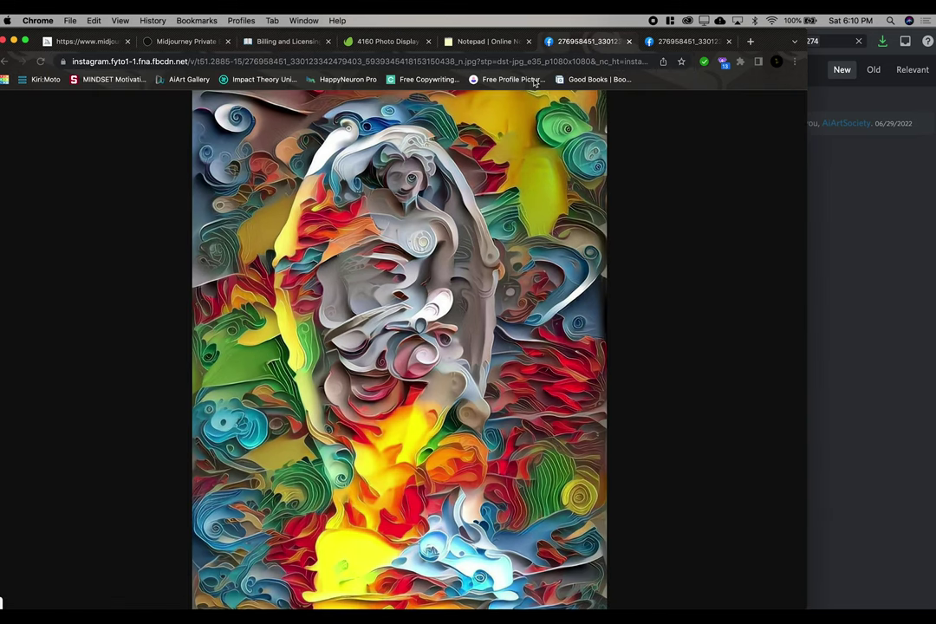
Copy the direct fbcdn image address for use in Discord.
{"action": "left_click", "coordinate": [543, 64]}
{"action": "key", "text": "super+c"}
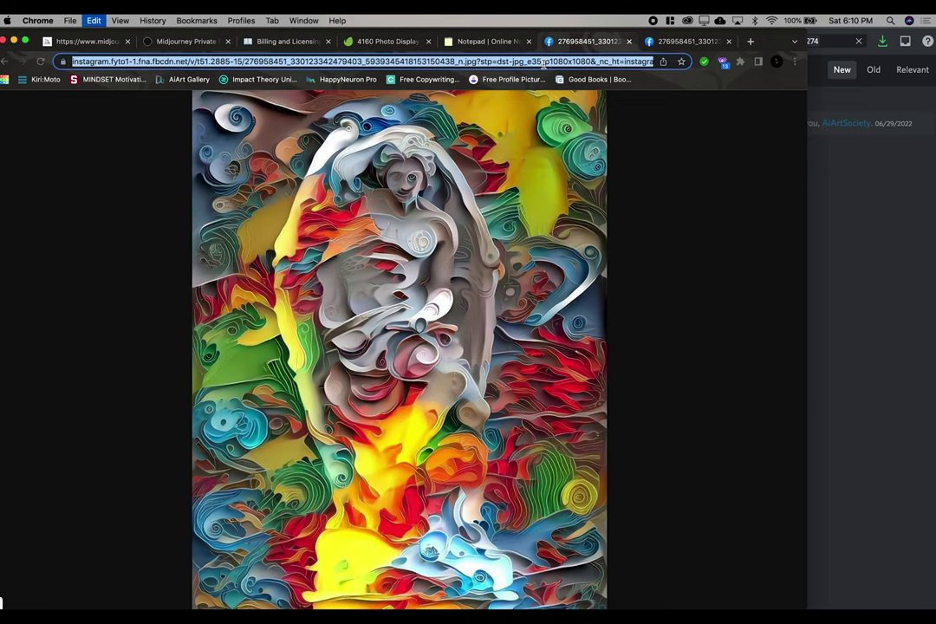
{"action": "mouse_move", "coordinate": [689, 608]}
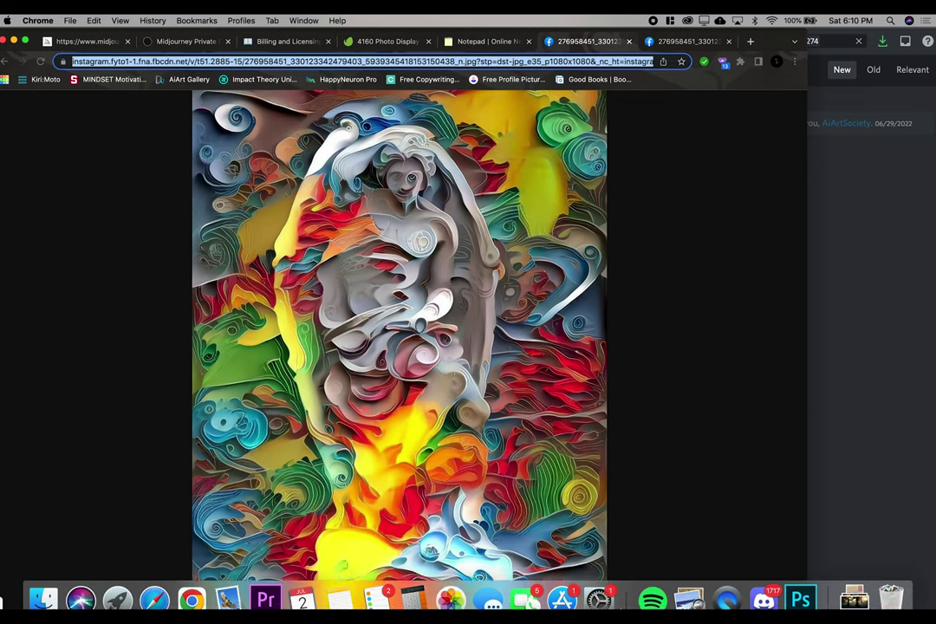
{"action": "left_click", "coordinate": [764, 586]}
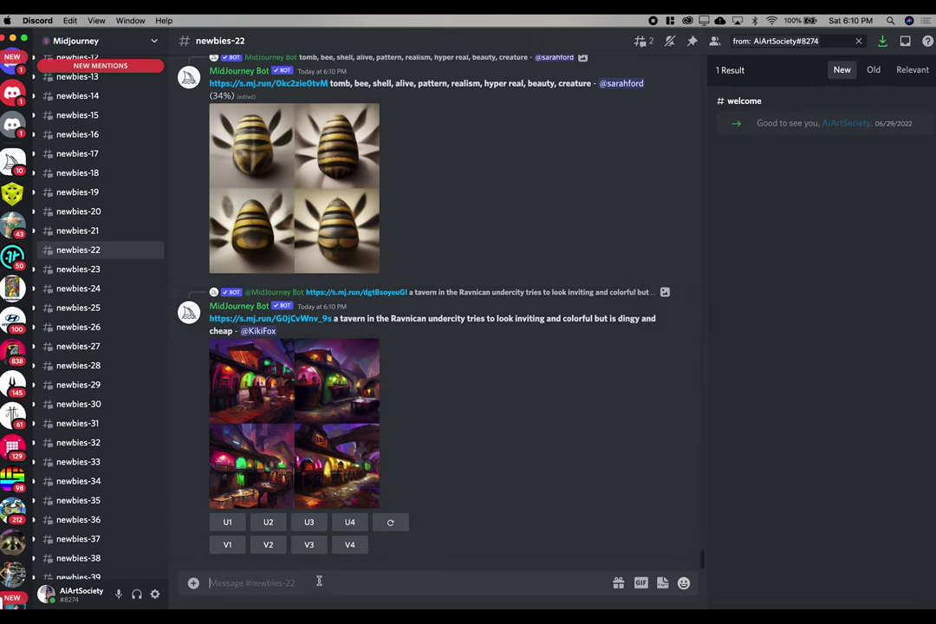
Submit /imagine with the image URL plus 'water dropplets, 8k, octane engine, intricate, close up, ultra realistic, --ar 3:1'.
{"action": "left_click", "coordinate": [319, 582]}
{"action": "type", "text": "/i"}
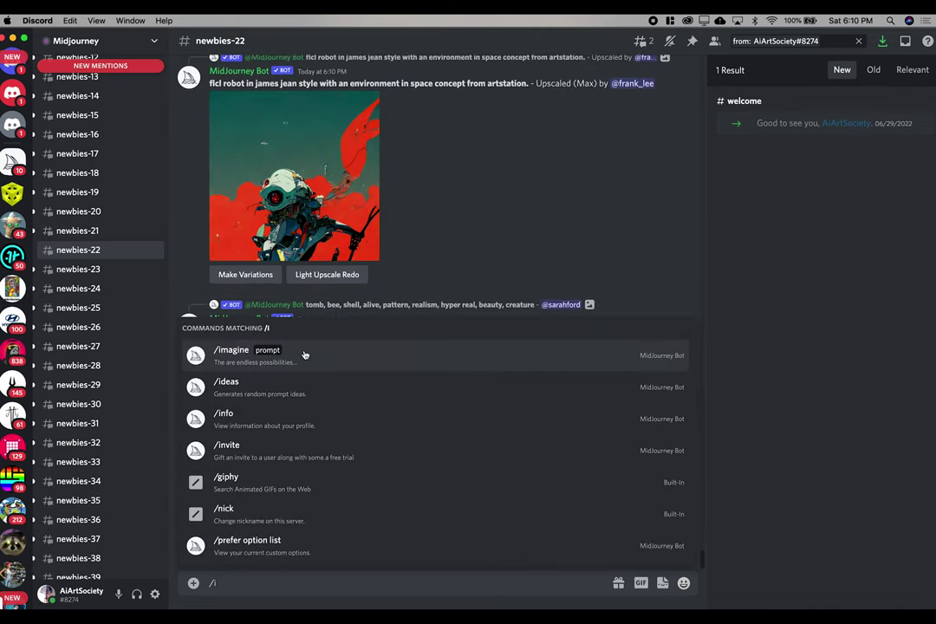
{"action": "left_click", "coordinate": [301, 363]}
{"action": "key", "text": "super+v"}
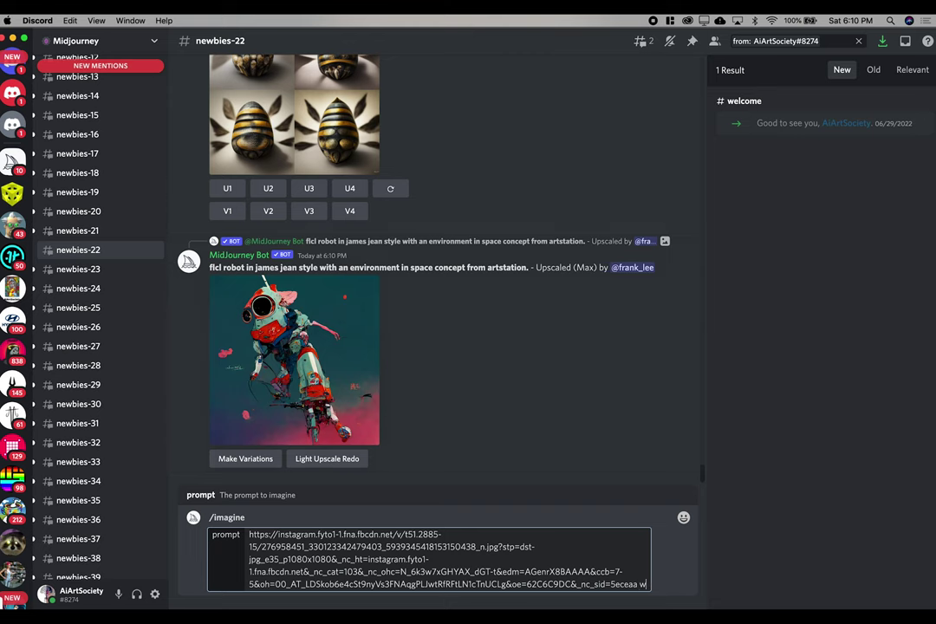
{"action": "type", "text": "water d"}
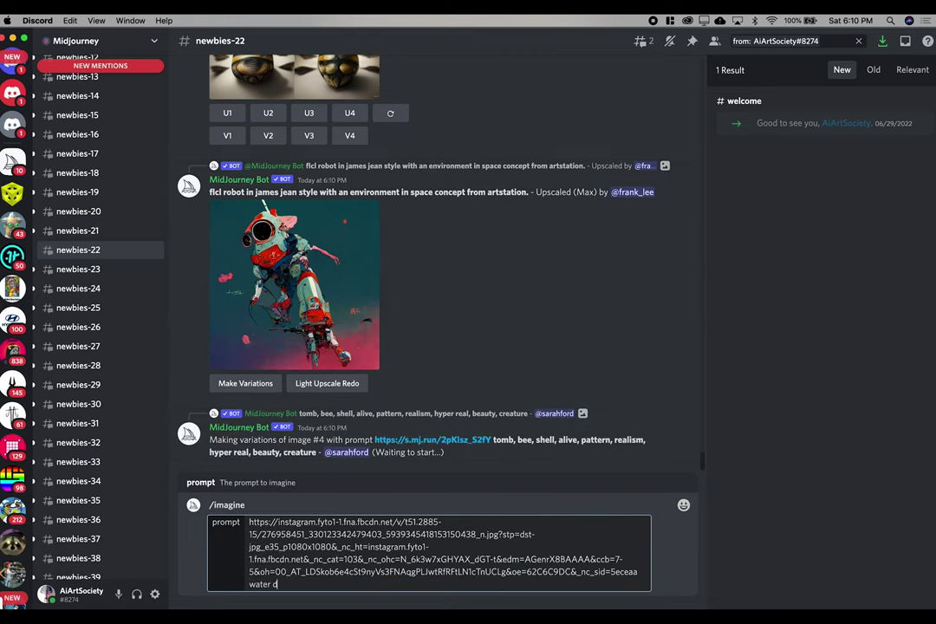
{"action": "type", "text": "ropplets, 8k, octane engin"}
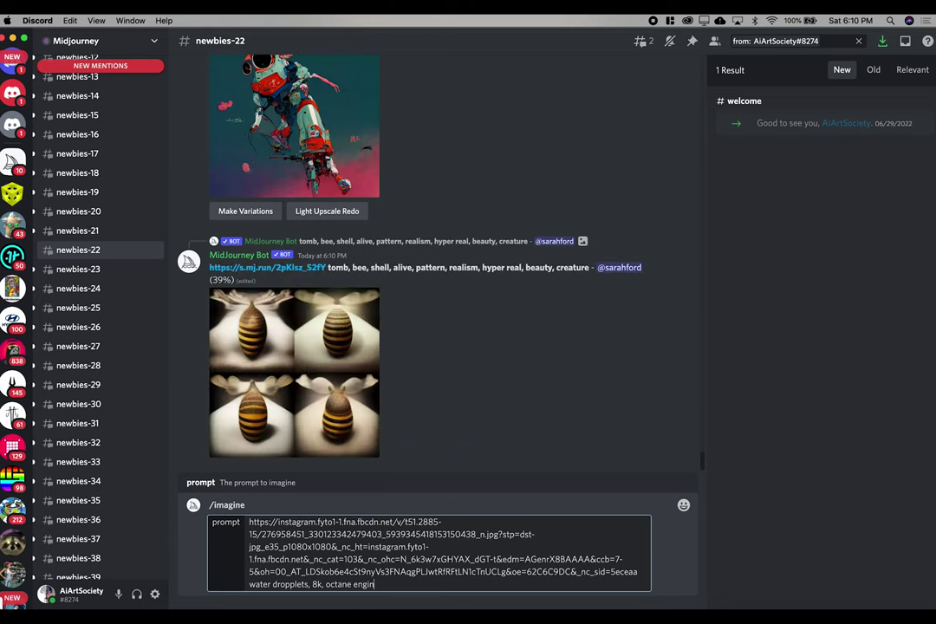
{"action": "type", "text": "e, intricate,"}
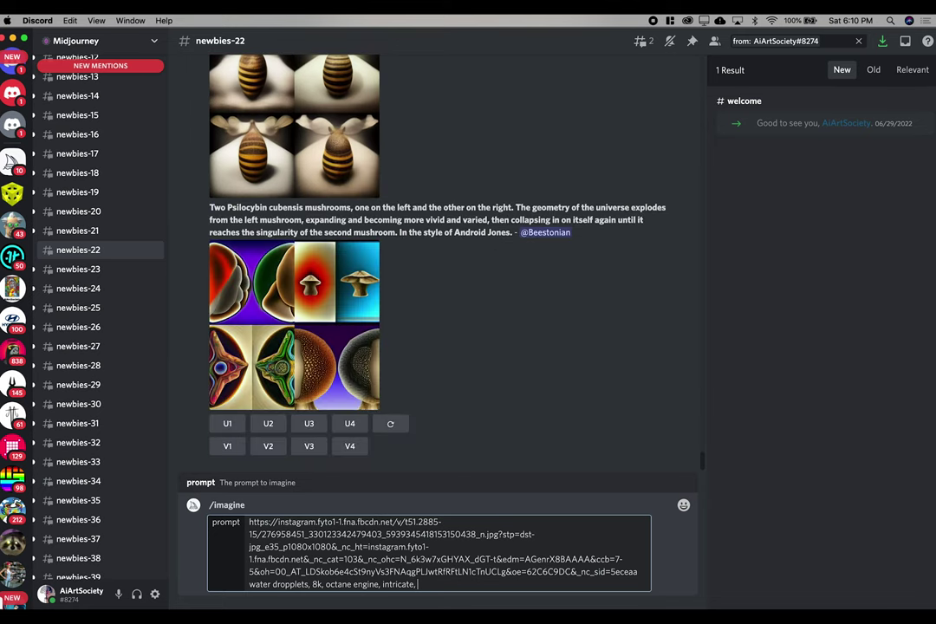
{"action": "type", "text": " close up,"}
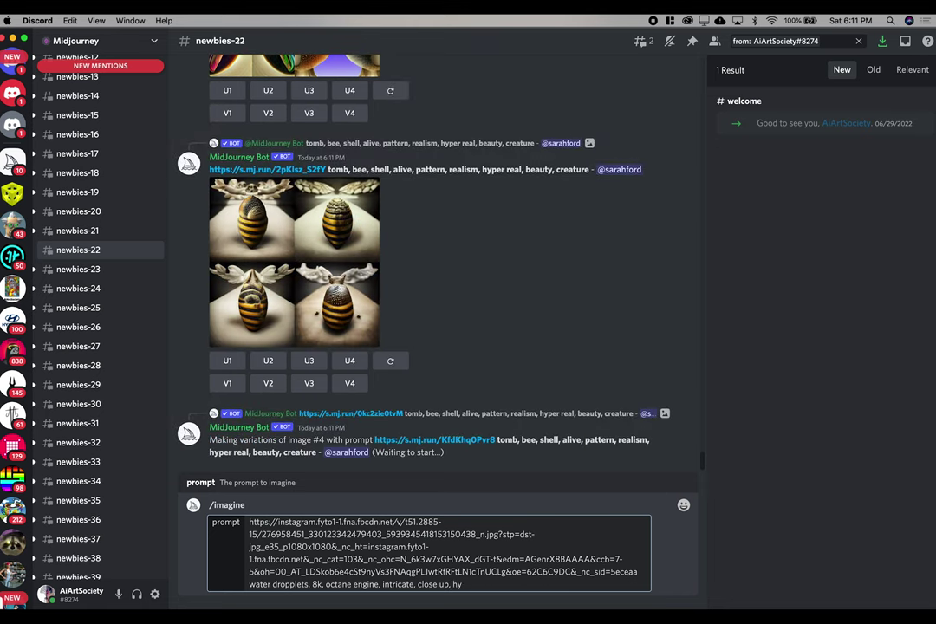
{"action": "type", "text": "ultra realistic"}
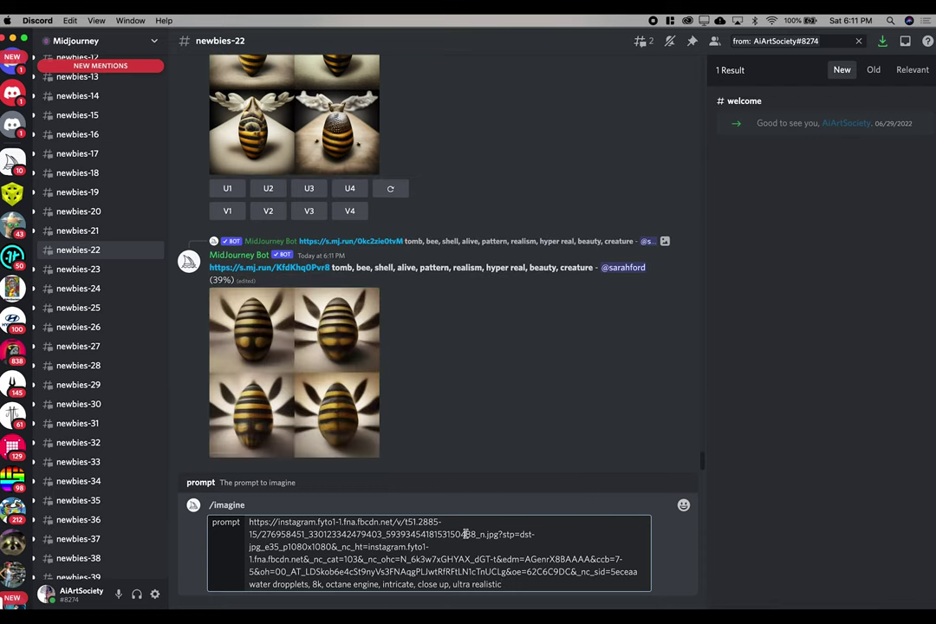
{"action": "type", "text": ", --ar 3:1"}
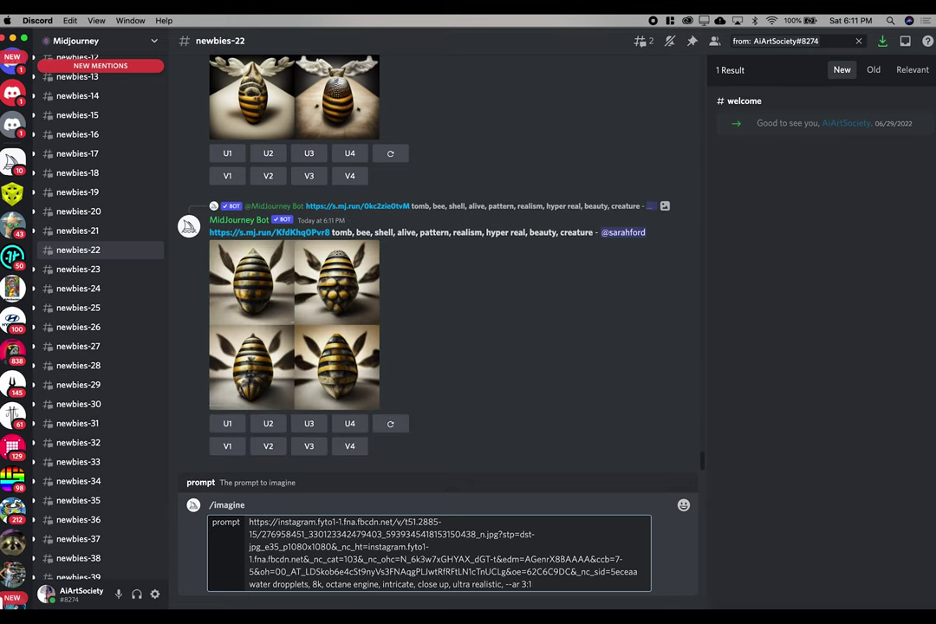
{"action": "key", "text": "Return"}
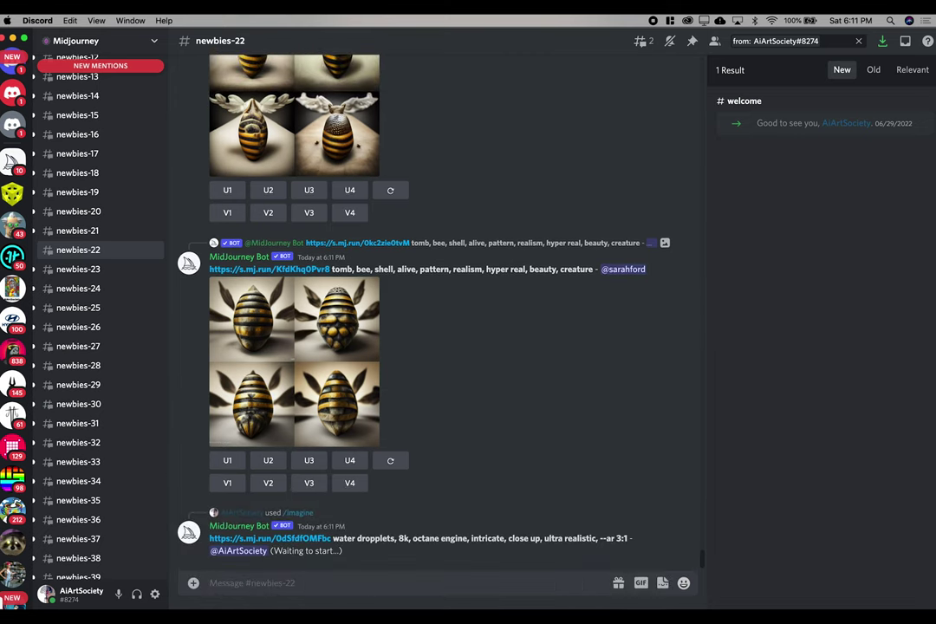
Go back to the aiartsociety profile and open the Lucifer - Merlin post.
{"action": "mouse_move", "coordinate": [303, 589]}
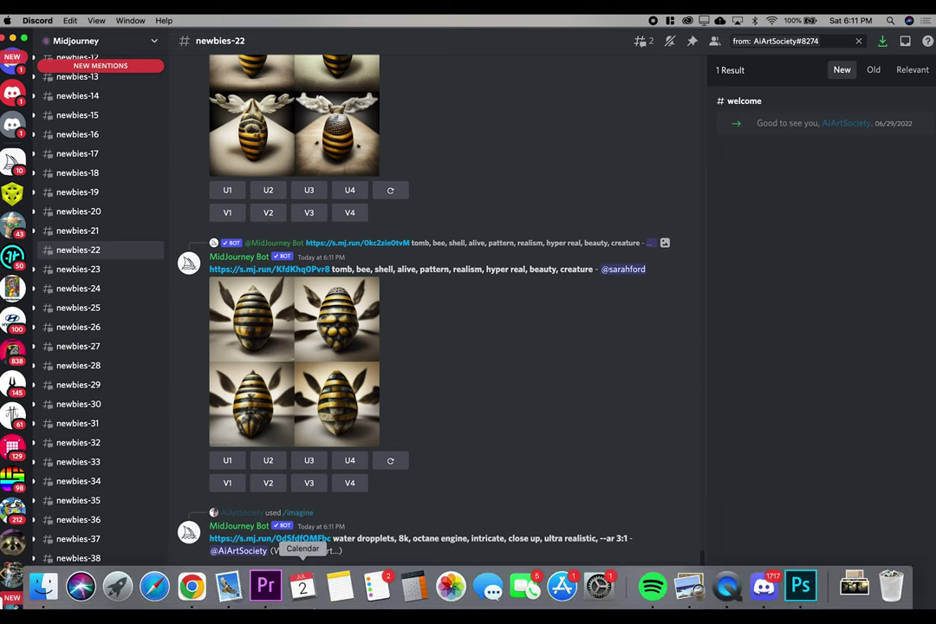
{"action": "left_click", "coordinate": [192, 586]}
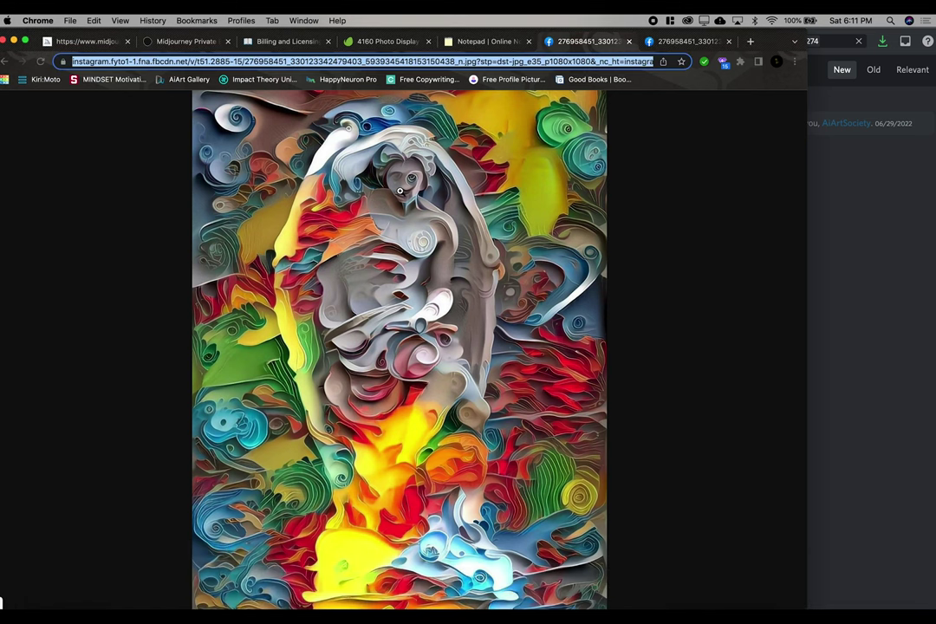
{"action": "left_click", "coordinate": [4, 61]}
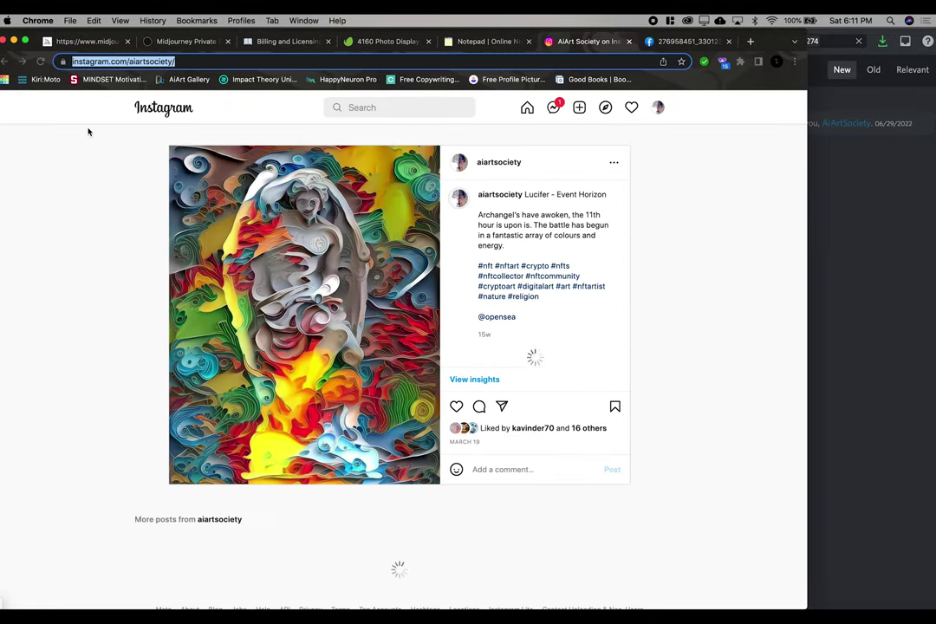
{"action": "scroll", "coordinate": [241, 205], "scroll_direction": "down", "scroll_amount": 5}
{"action": "left_click", "coordinate": [242, 205]}
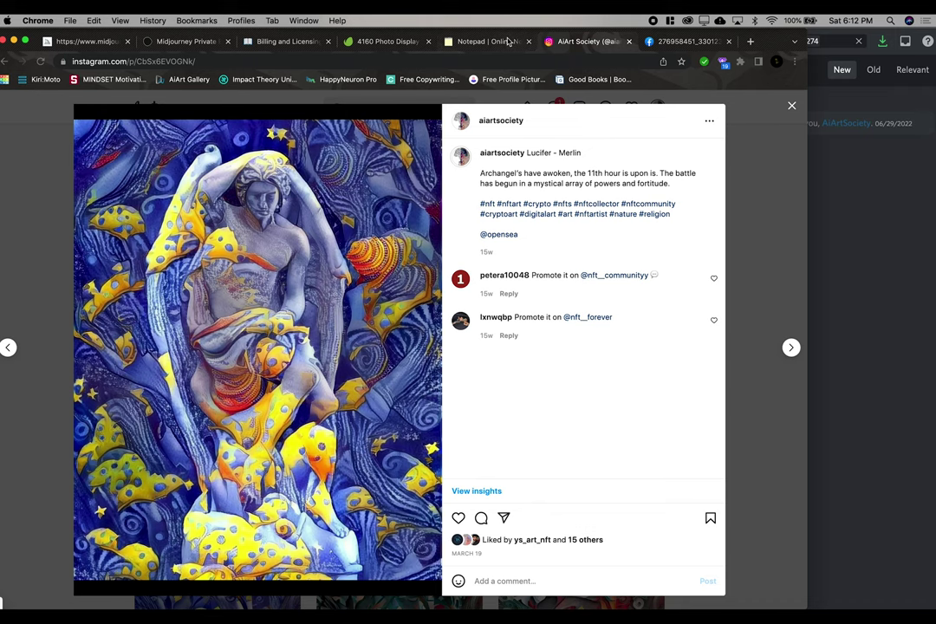
Append media?size=l to the Merlin post URL, load the full-size image, and select its address.
{"action": "left_click", "coordinate": [437, 36]}
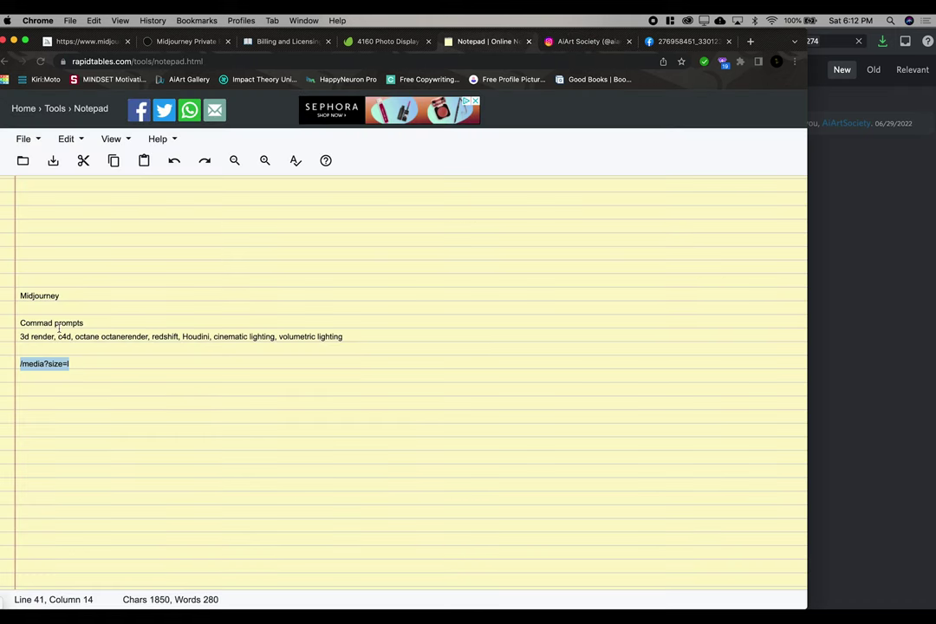
{"action": "left_click", "coordinate": [546, 41]}
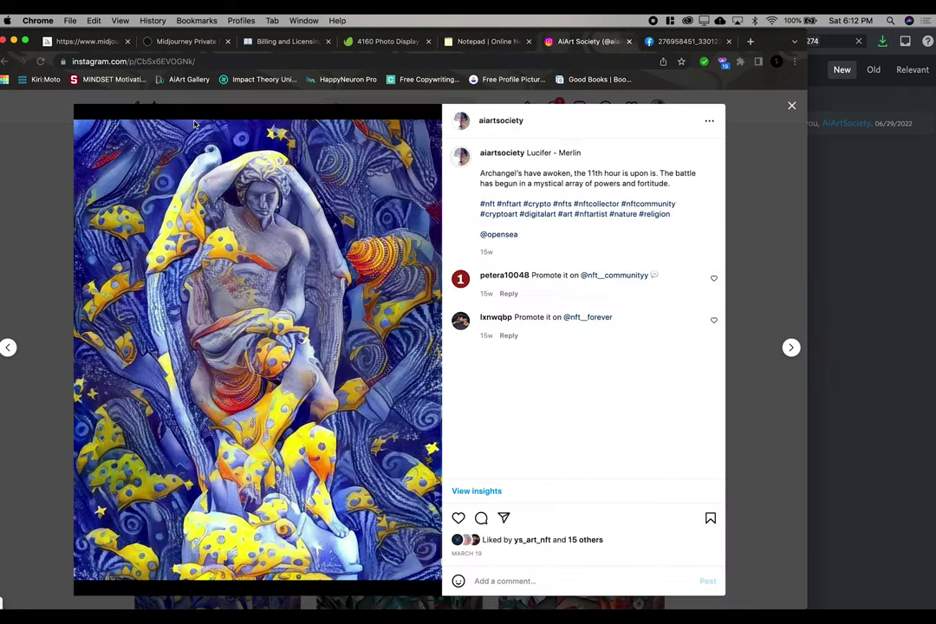
{"action": "left_click", "coordinate": [210, 62]}
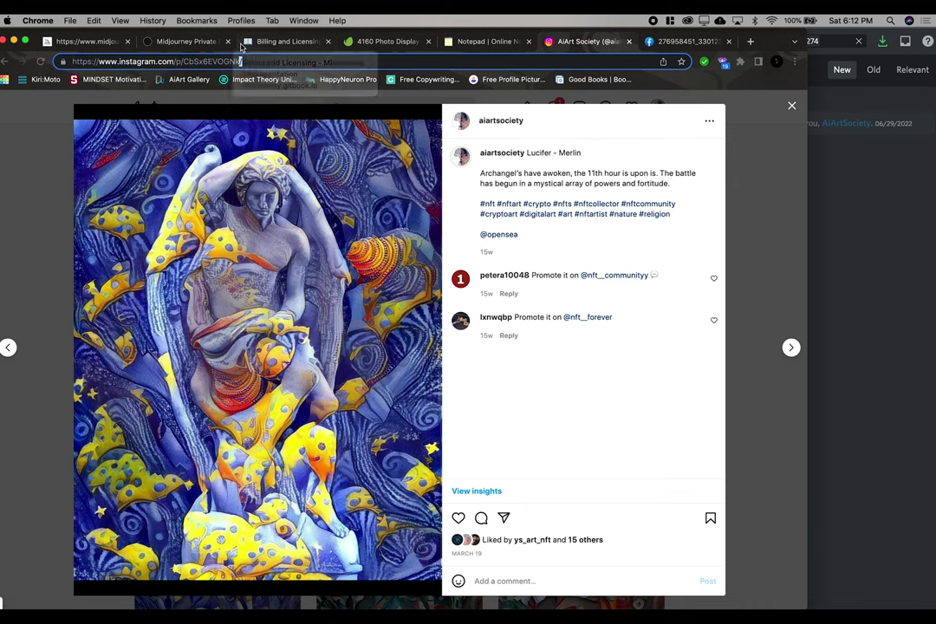
{"action": "type", "text": "media?size=l"}
{"action": "key", "text": "Return"}
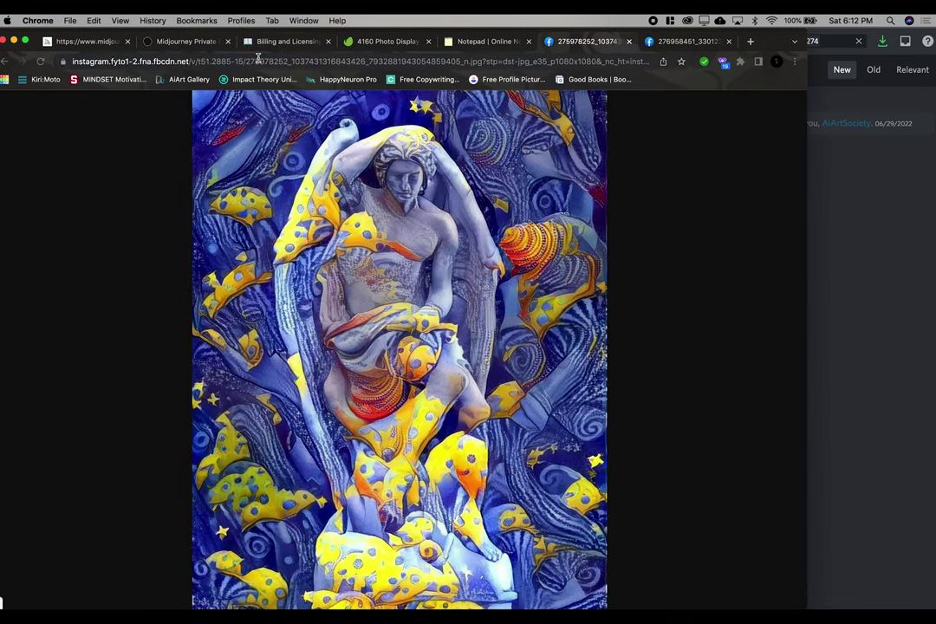
{"action": "left_click", "coordinate": [257, 59]}
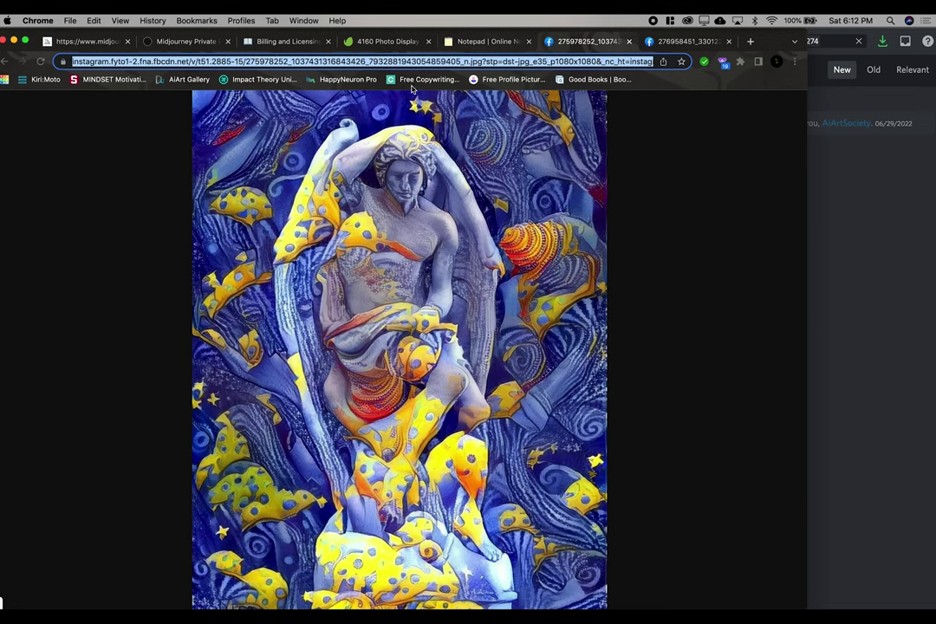
{"action": "mouse_move", "coordinate": [651, 586]}
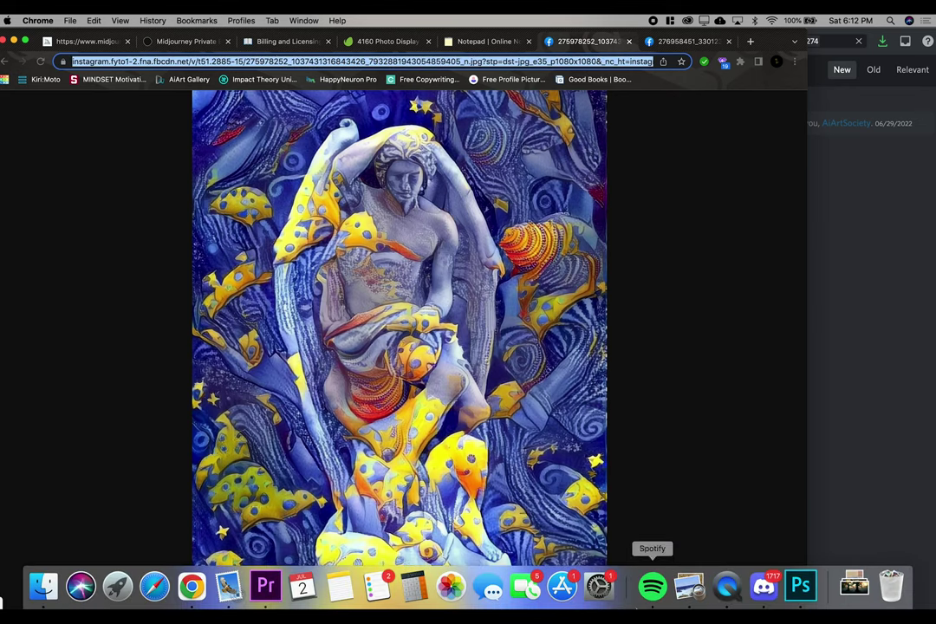
{"action": "left_click", "coordinate": [763, 587]}
Submit the Merlin image URL with 'water dropplets, octane engine, intricate, ultra realistic, --ar 3:1', then enlarge the first droplet grid.
{"action": "left_click", "coordinate": [359, 586]}
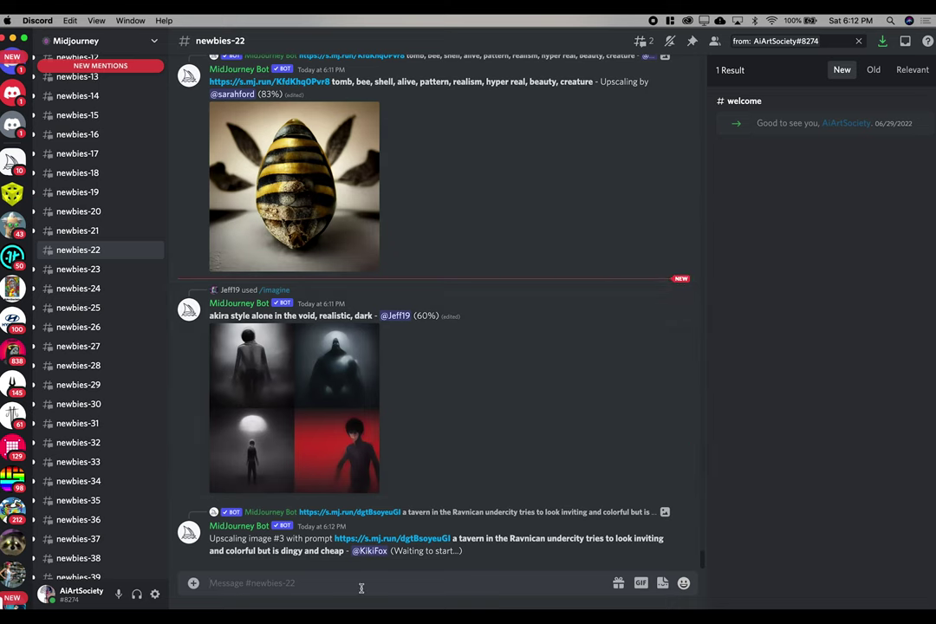
{"action": "type", "text": "/im"}
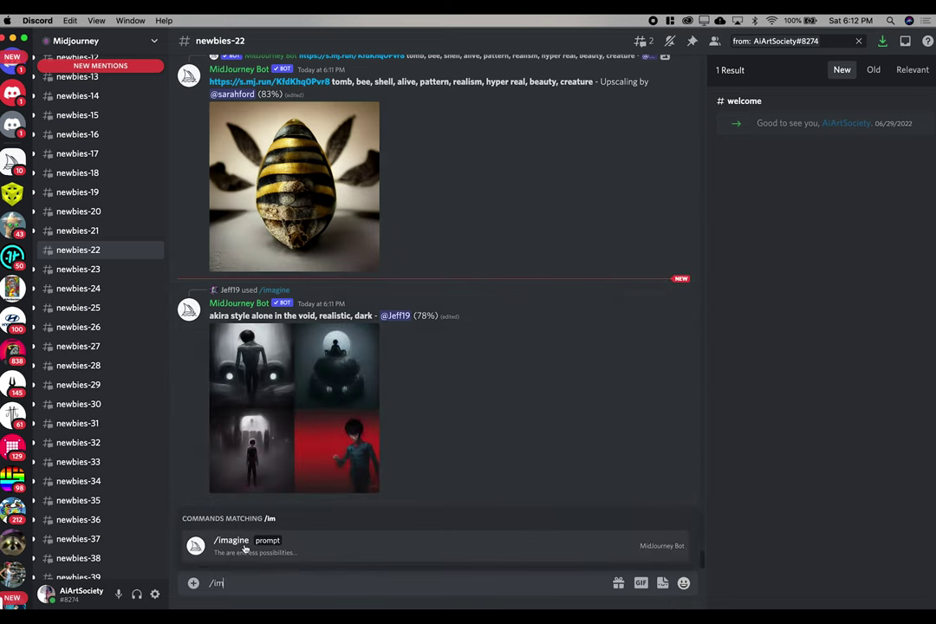
{"action": "key", "text": "Tab"}
{"action": "key", "text": "super+v"}
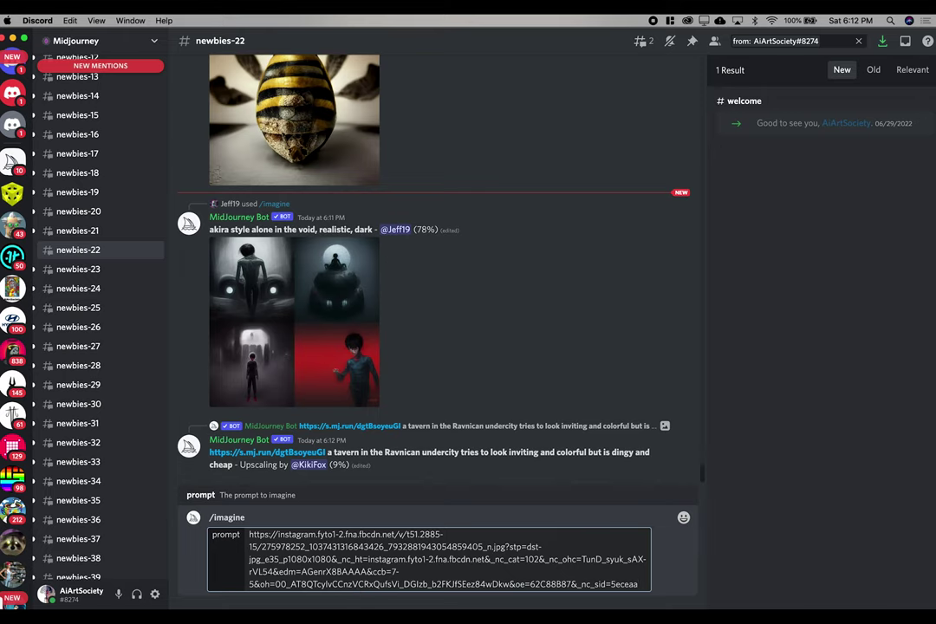
{"action": "type", "text": "water dropp"}
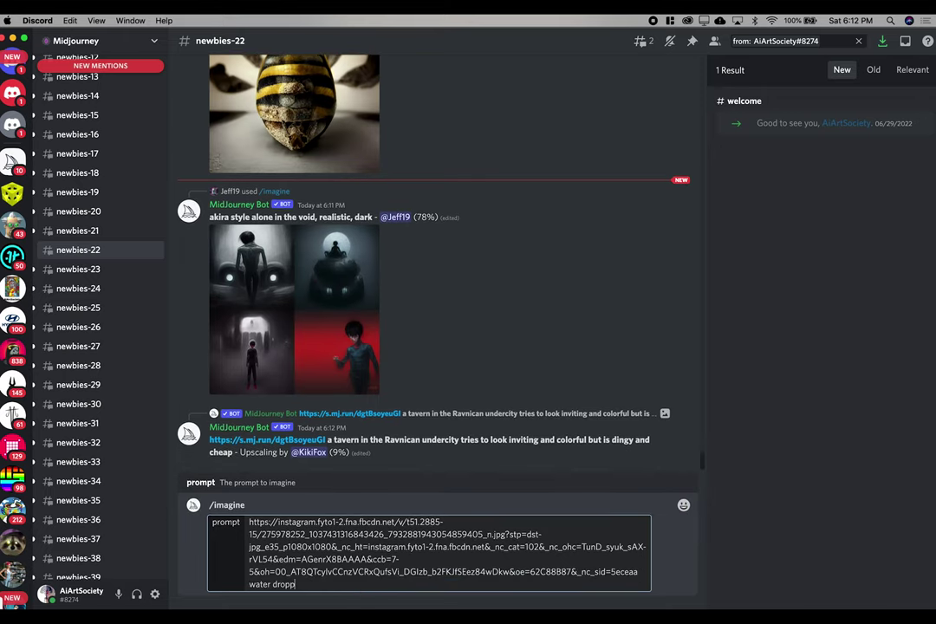
{"action": "key", "text": "BackSpace"}
{"action": "type", "text": "lets, octa"}
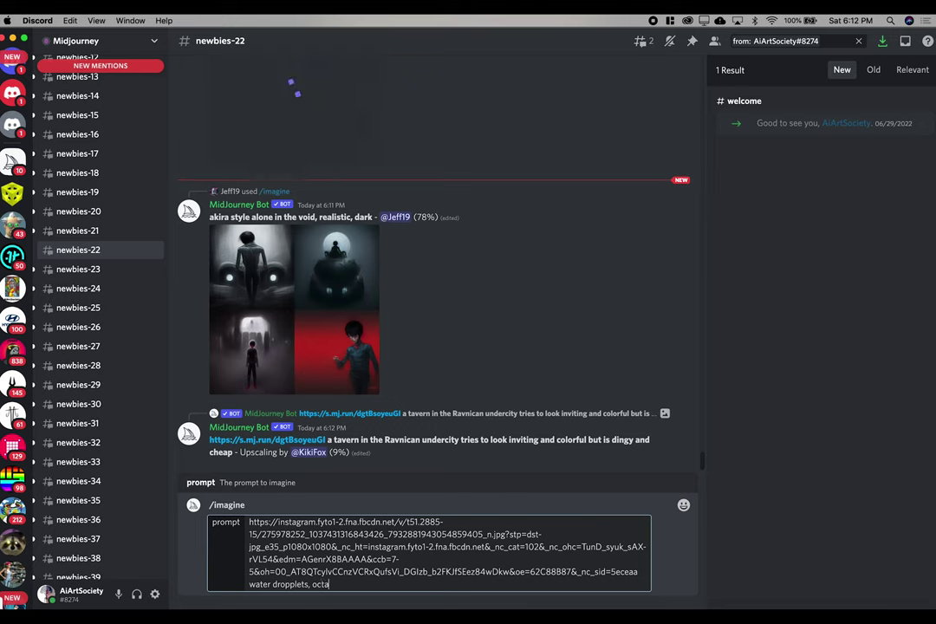
{"action": "type", "text": "ne engine, i"}
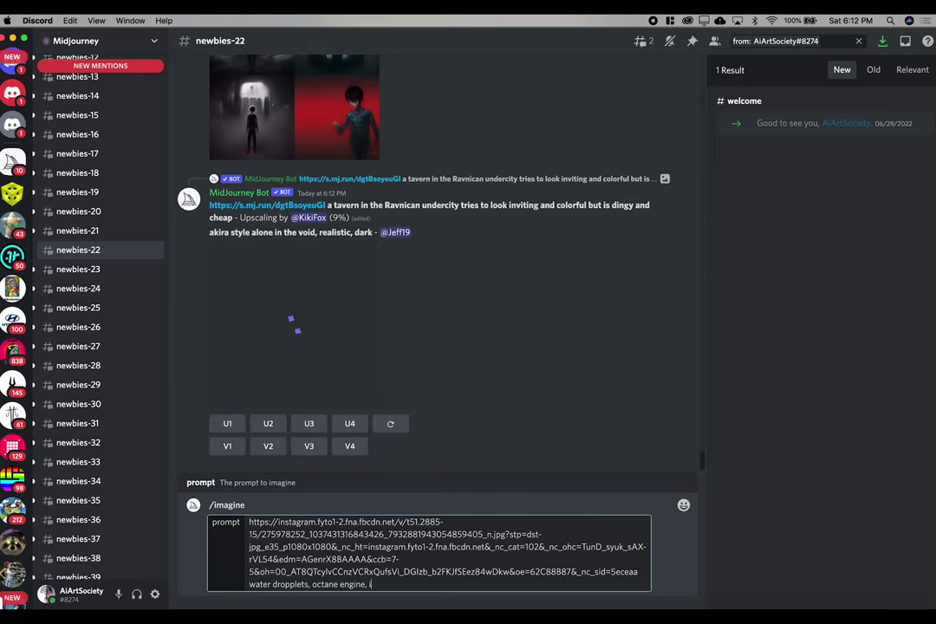
{"action": "type", "text": "ntricate, "}
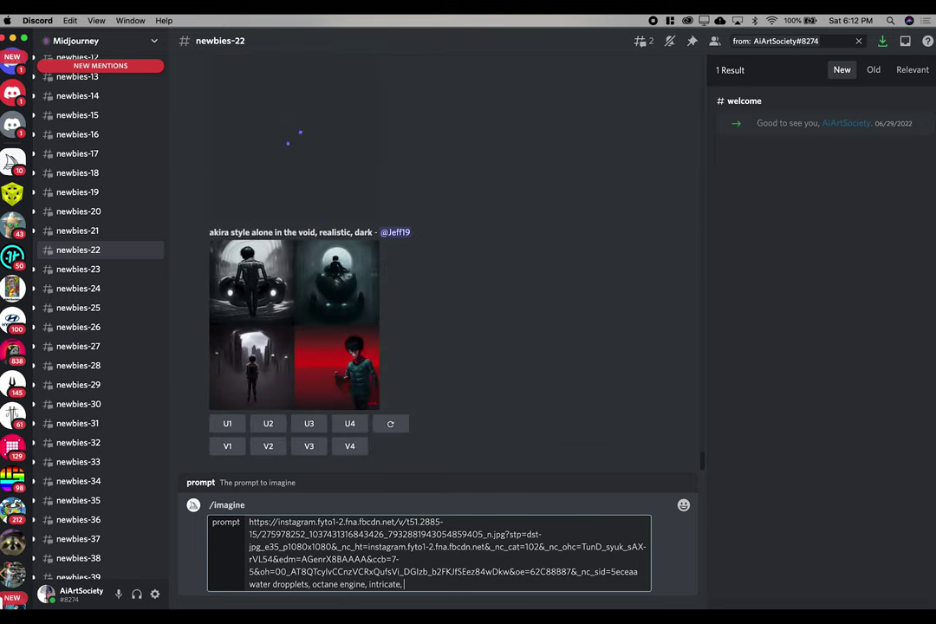
{"action": "type", "text": "hype"}
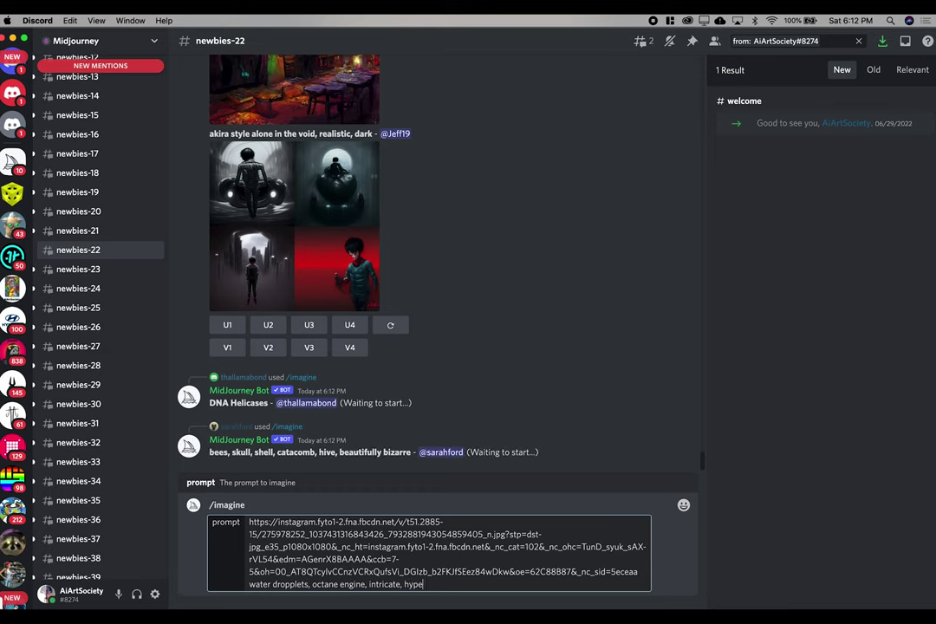
{"action": "key", "text": "BackSpace"}
{"action": "key", "text": "BackSpace"}
{"action": "key", "text": "BackSpace"}
{"action": "key", "text": "BackSpace"}
{"action": "key", "text": "BackSpace"}
{"action": "type", "text": "ult"}
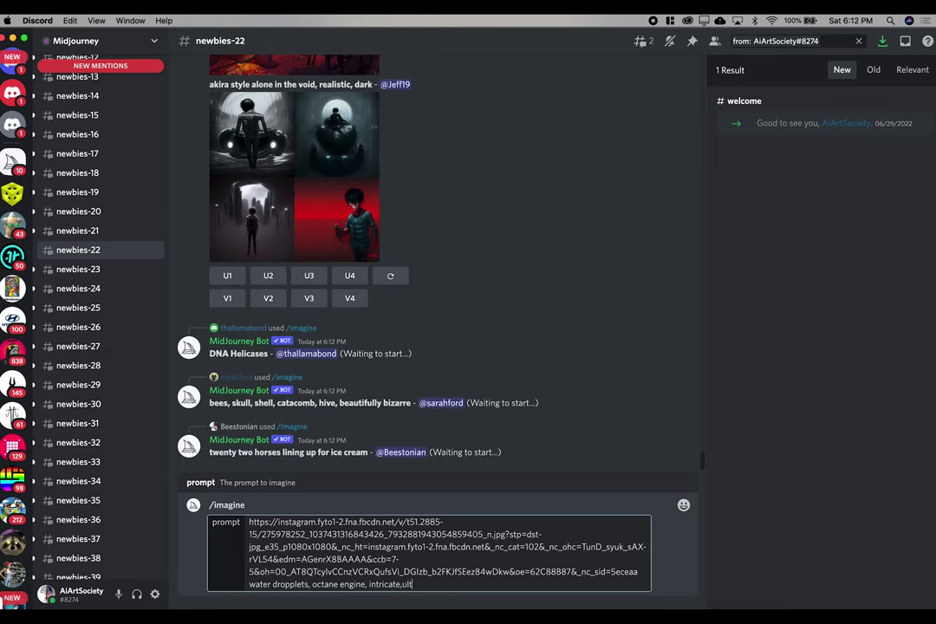
{"action": "type", "text": "ra realistic,"}
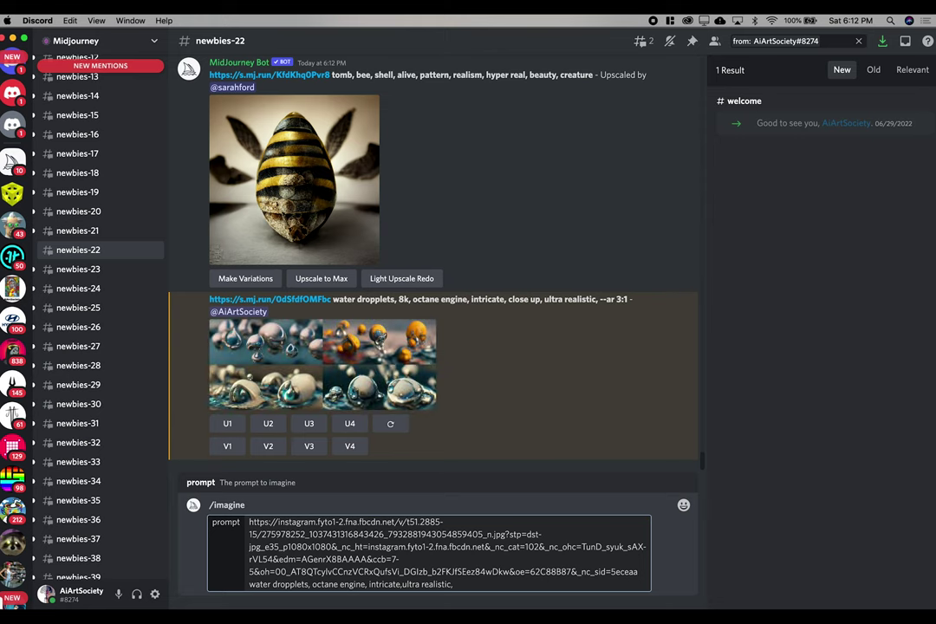
{"action": "type", "text": "--ar"}
{"action": "key", "text": "BackSpace"}
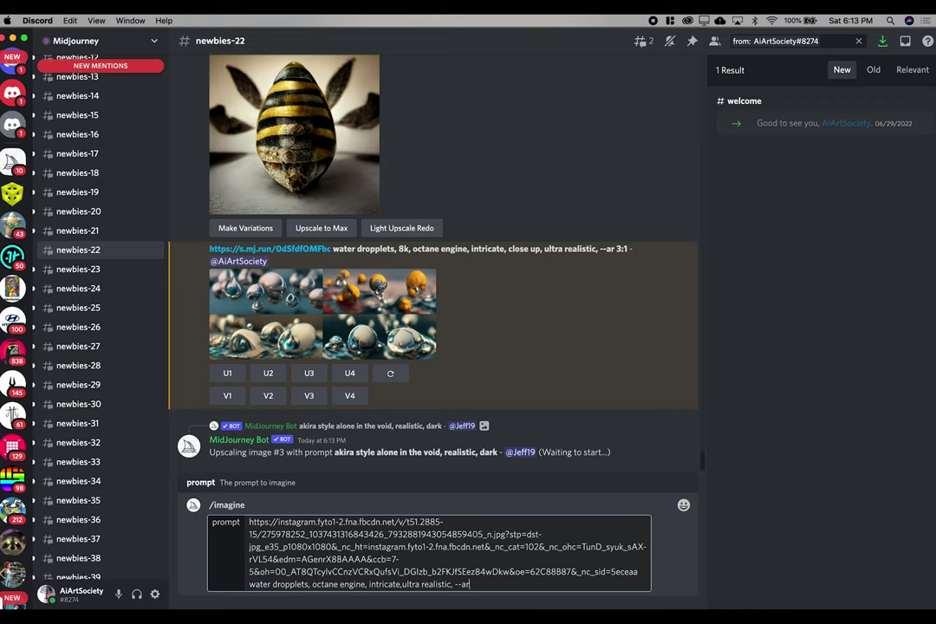
{"action": "type", "text": "3:1"}
{"action": "key", "text": "Return"}
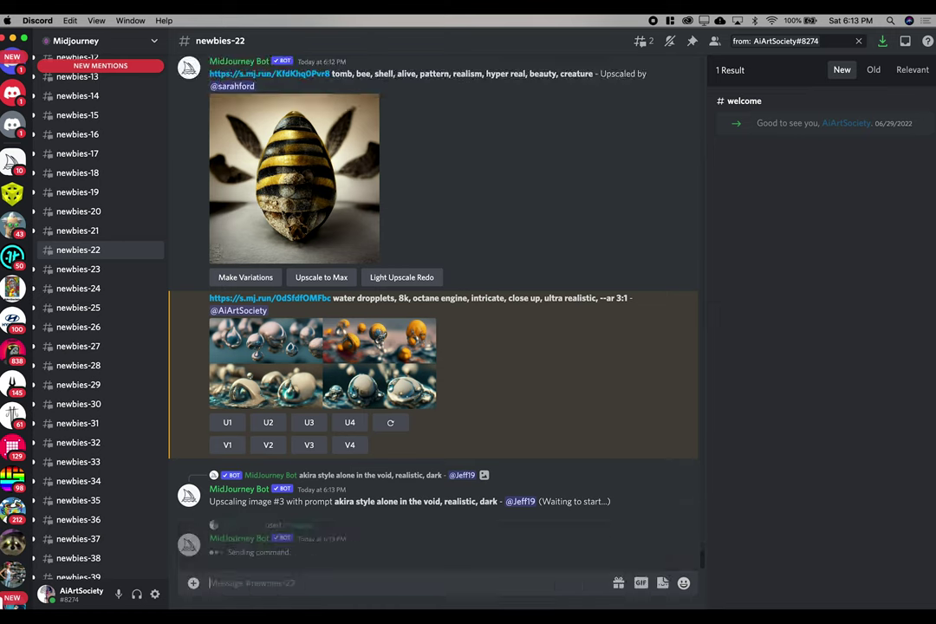
{"action": "left_click", "coordinate": [344, 343]}
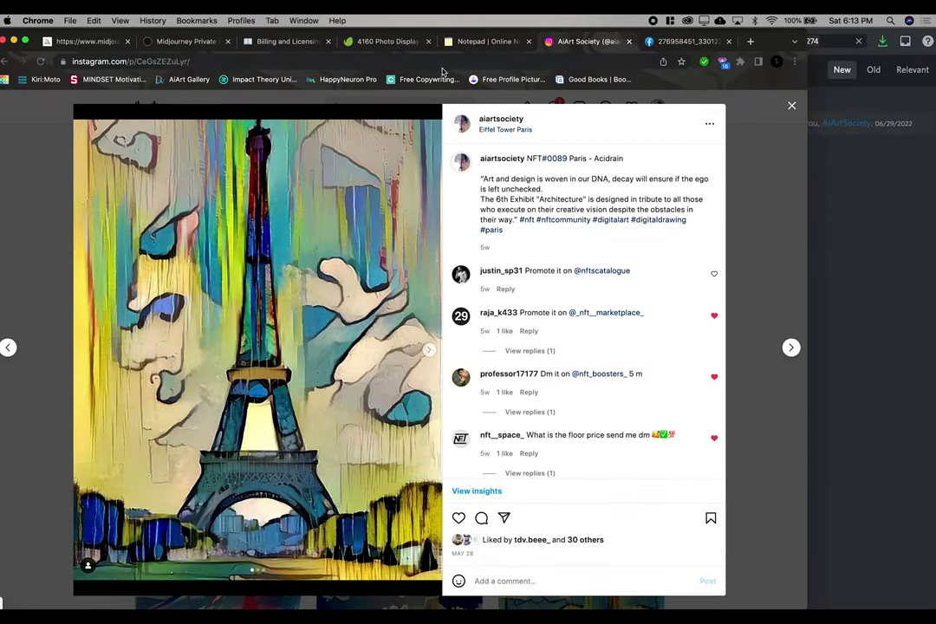
Load the Eiffel Tower painting at its /media?size=l address and select the direct image URL.
{"action": "left_click", "coordinate": [438, 61]}
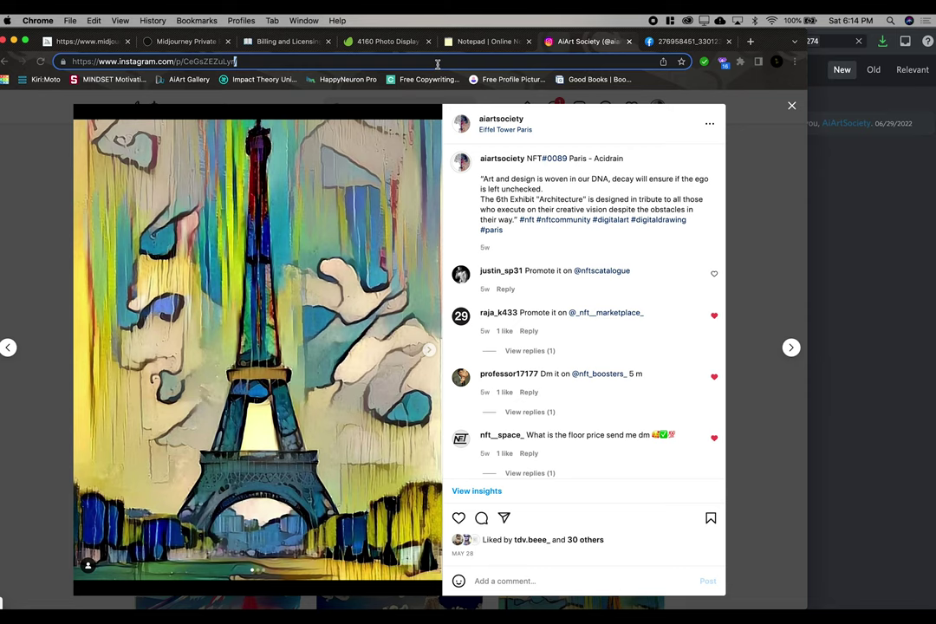
{"action": "left_click", "coordinate": [472, 43]}
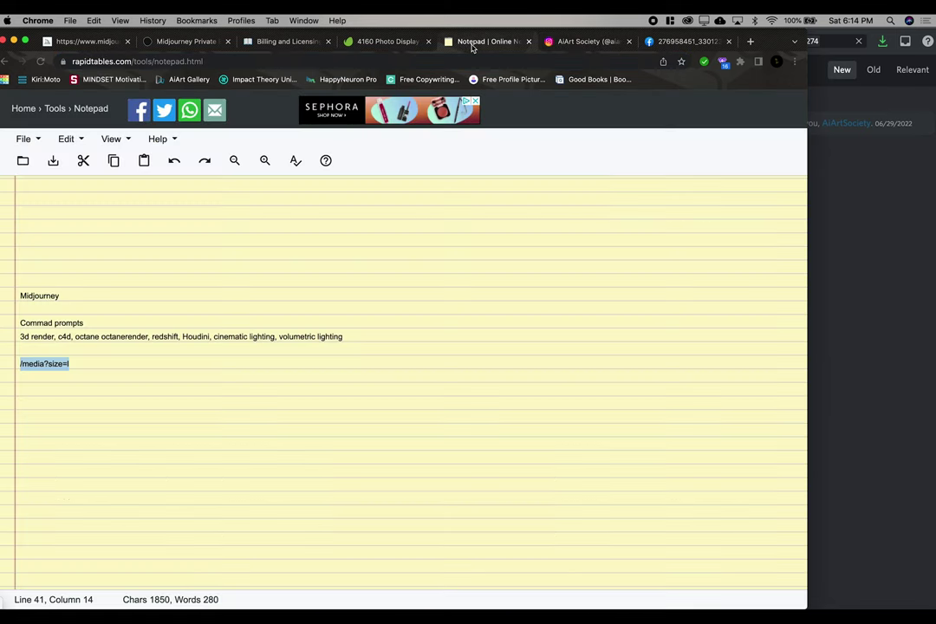
{"action": "left_click", "coordinate": [586, 41]}
{"action": "type", "text": "/media?size=l"}
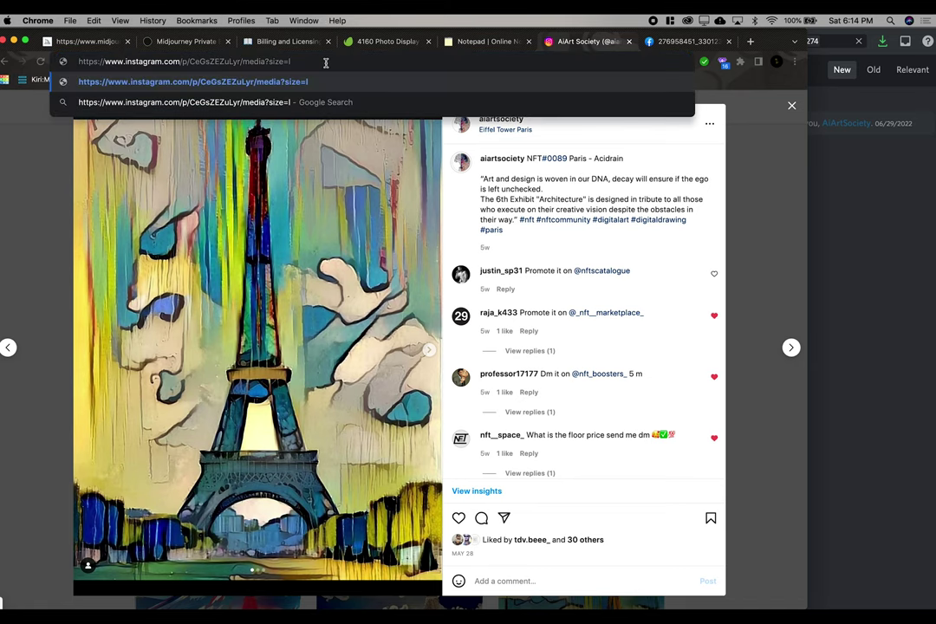
{"action": "key", "text": "Return"}
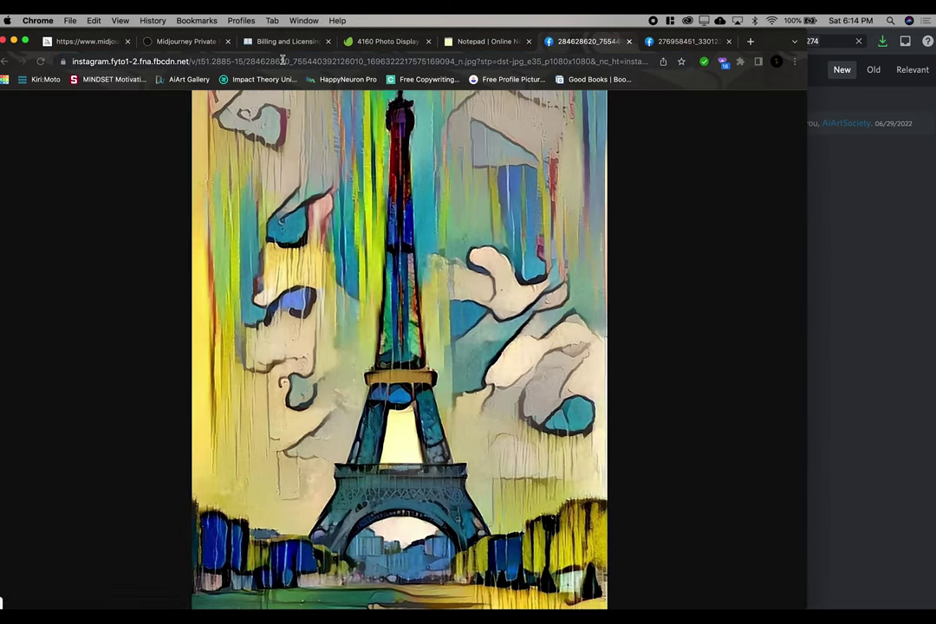
{"action": "left_click", "coordinate": [282, 60]}
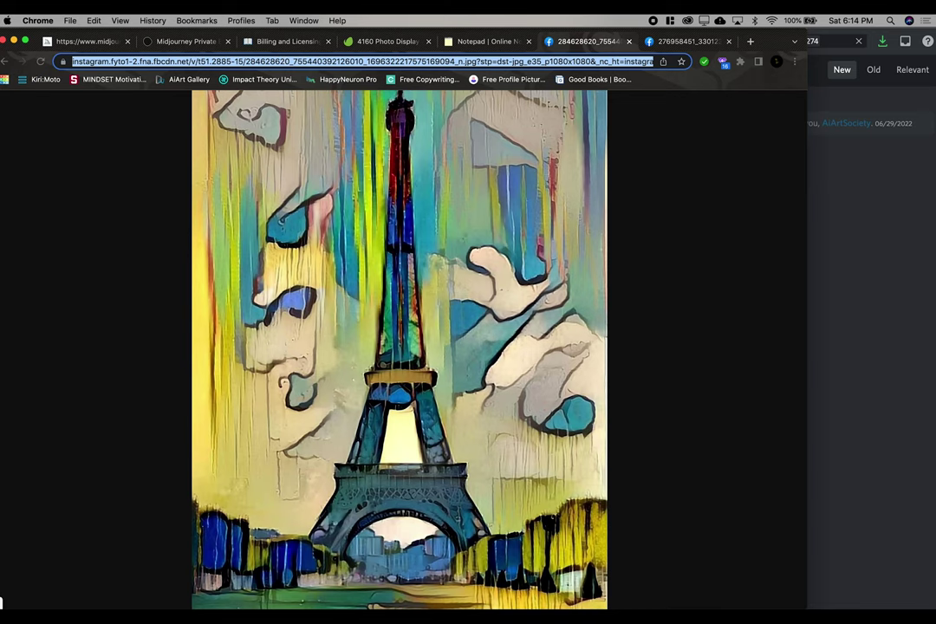
{"action": "left_click", "coordinate": [763, 587]}
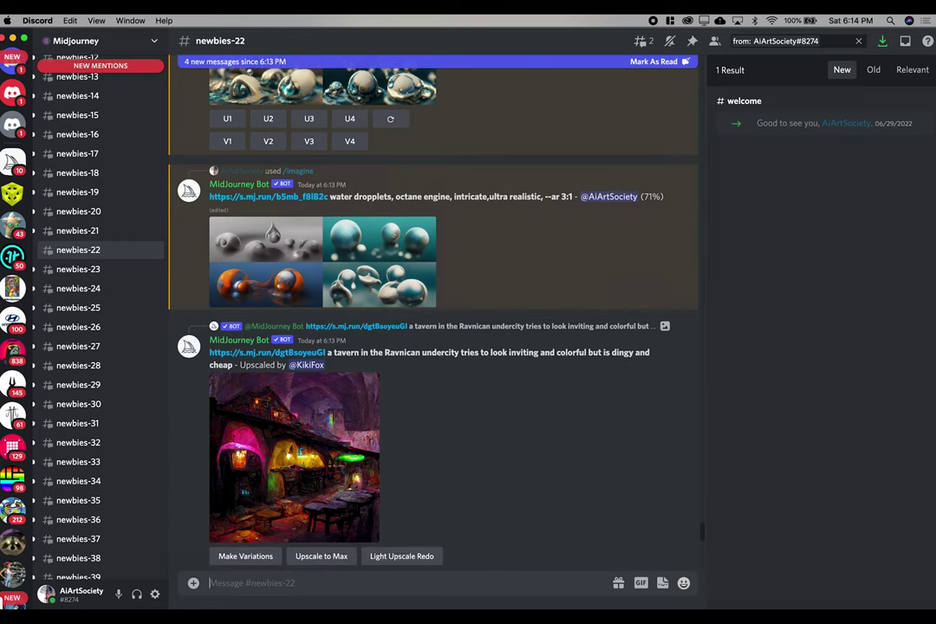
Submit /imagine with the Eiffel Tower image URL plus 'iw 0.2 water dropplets --ar 1:3'.
{"action": "type", "text": "/imagine"}
{"action": "key", "text": "Tab"}
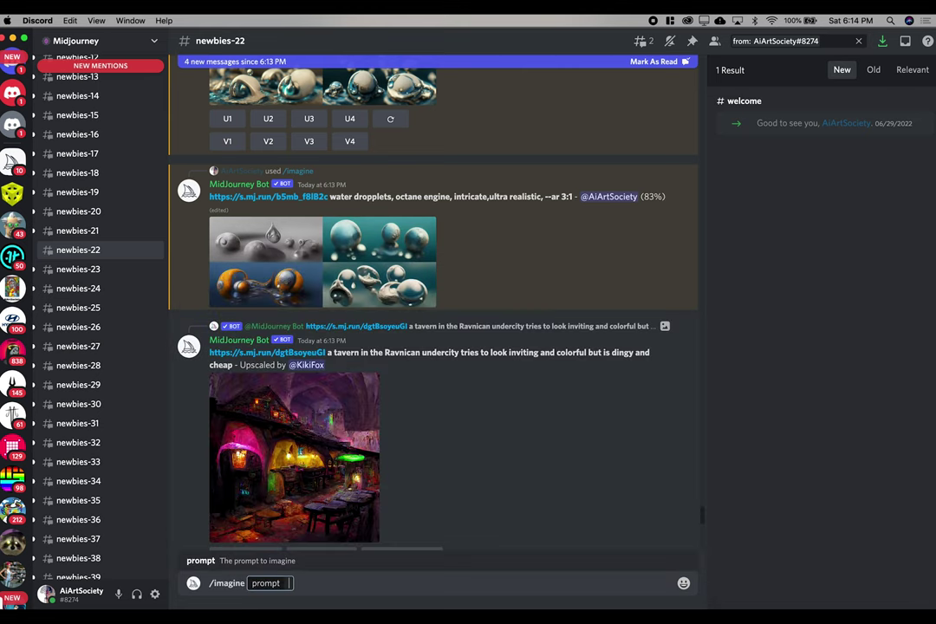
{"action": "key", "text": "BackSpace"}
{"action": "key", "text": "BackSpace"}
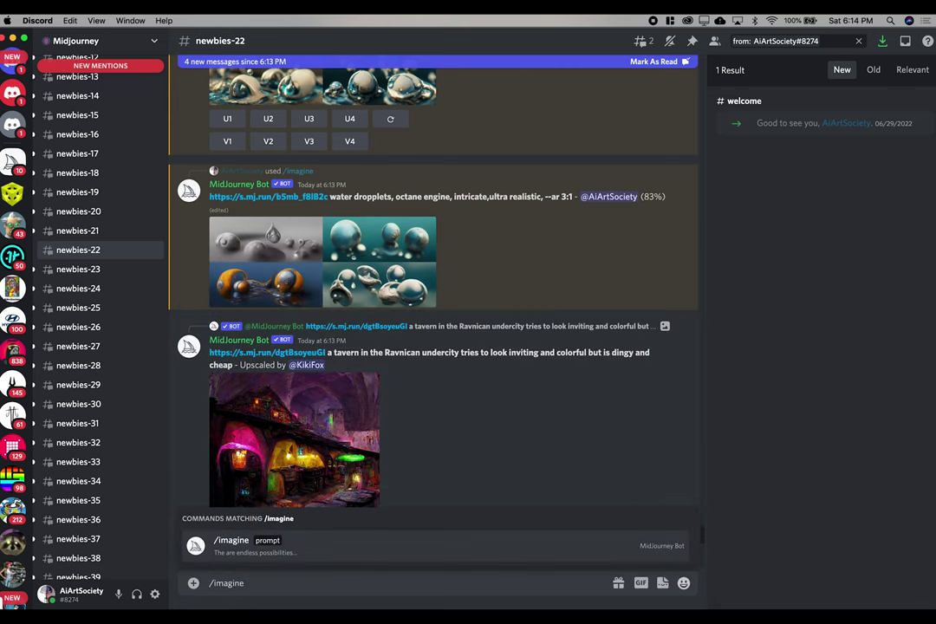
{"action": "left_click", "coordinate": [317, 542]}
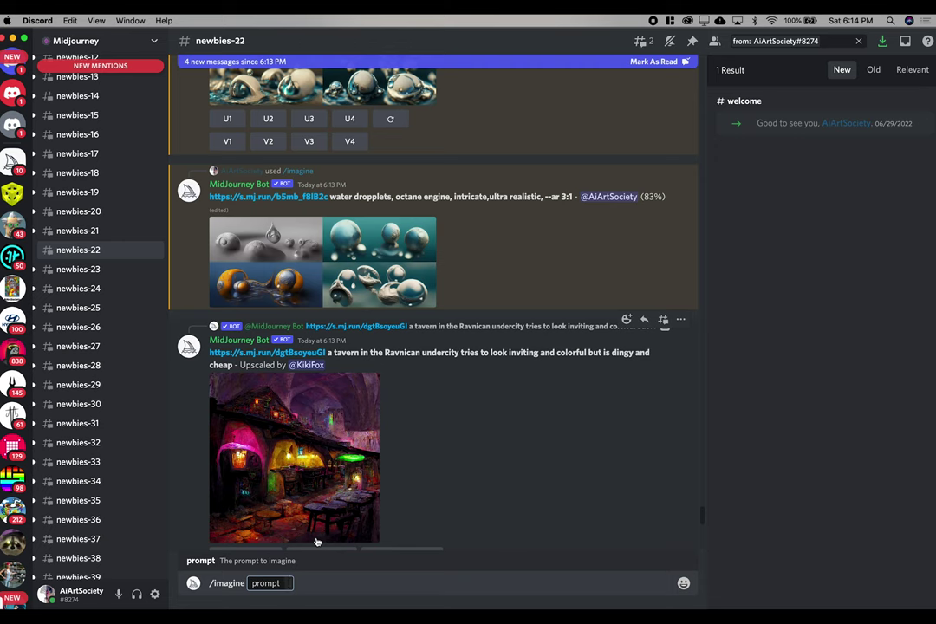
{"action": "key", "text": "super+v"}
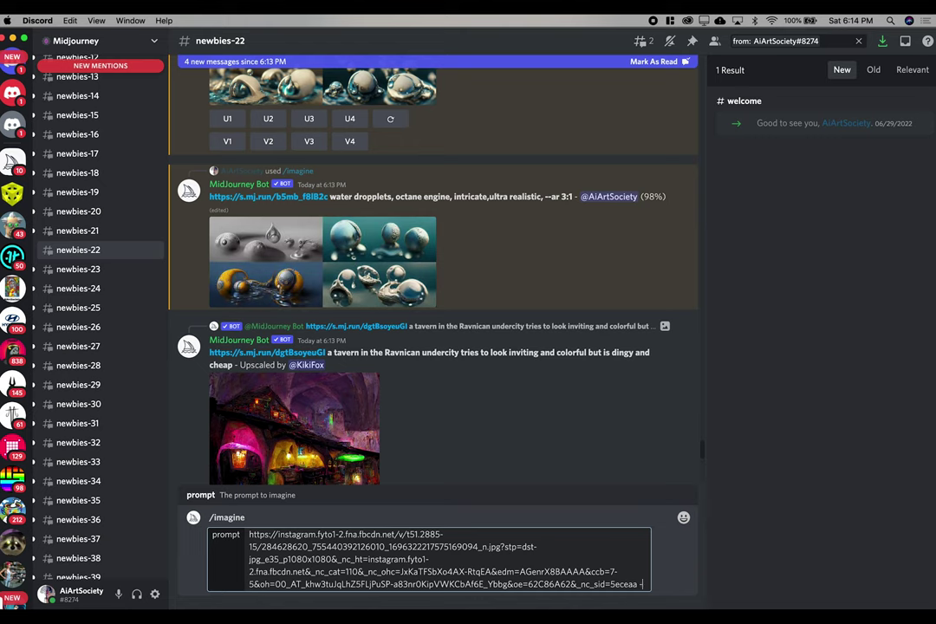
{"action": "type", "text": "iw "}
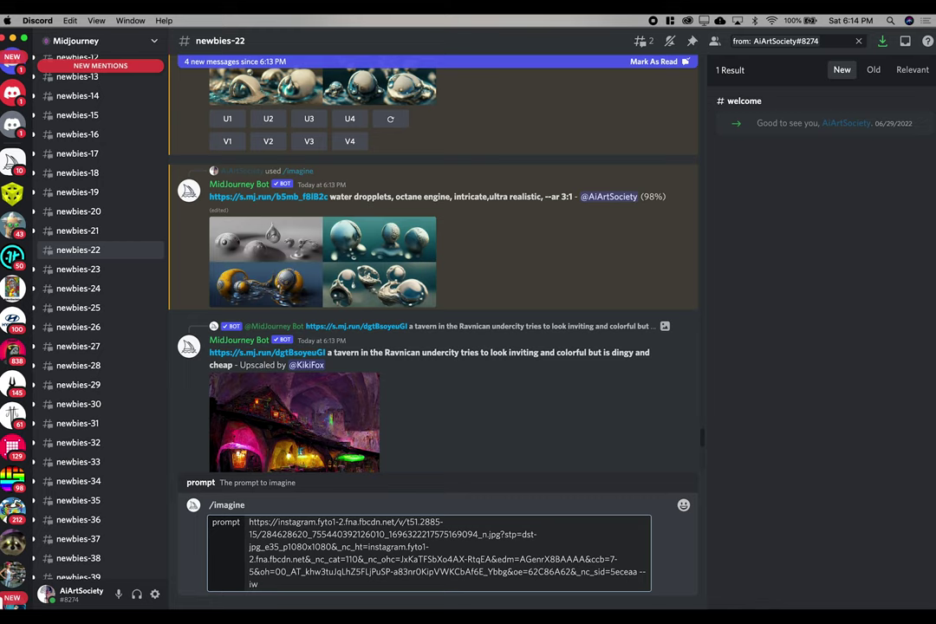
{"action": "type", "text": "0.2"}
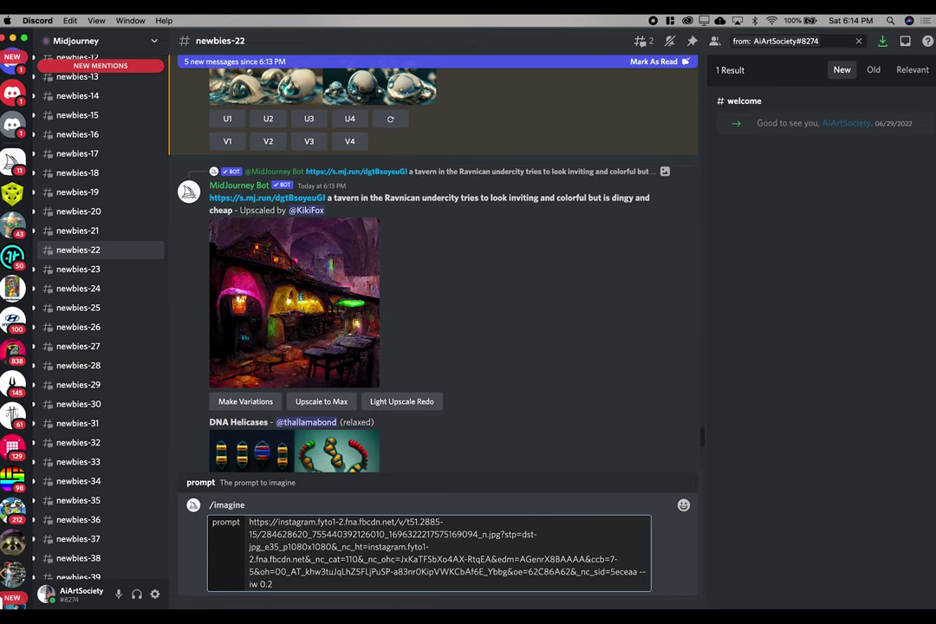
{"action": "type", "text": " wa"}
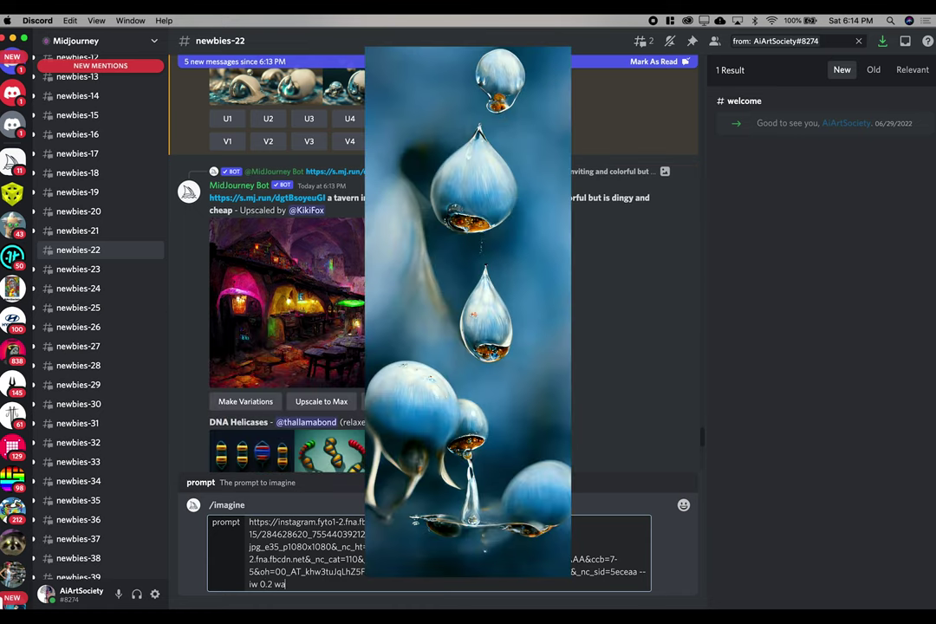
{"action": "type", "text": "ter dropplets,"}
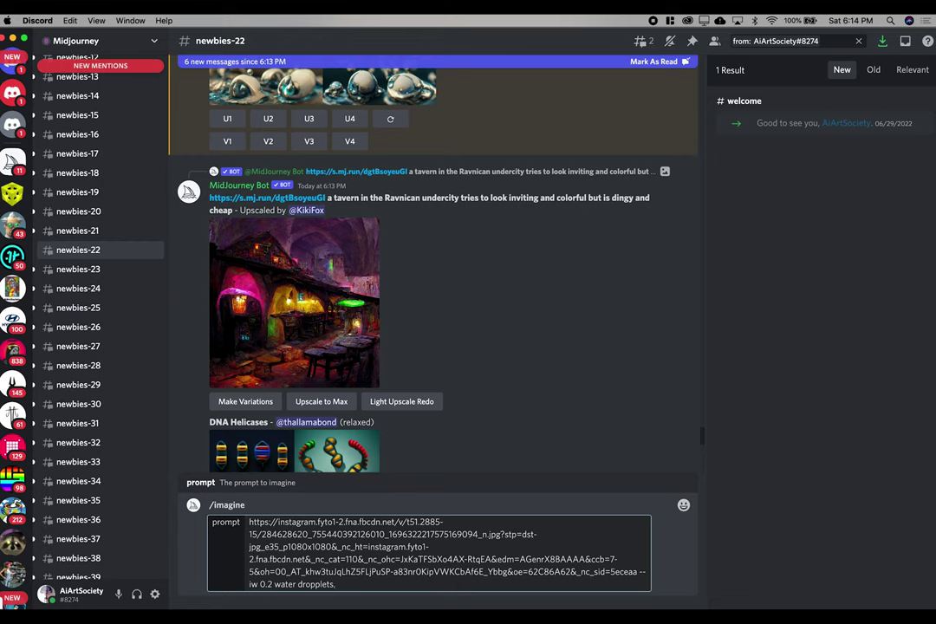
{"action": "type", "text": "--ar 1:3"}
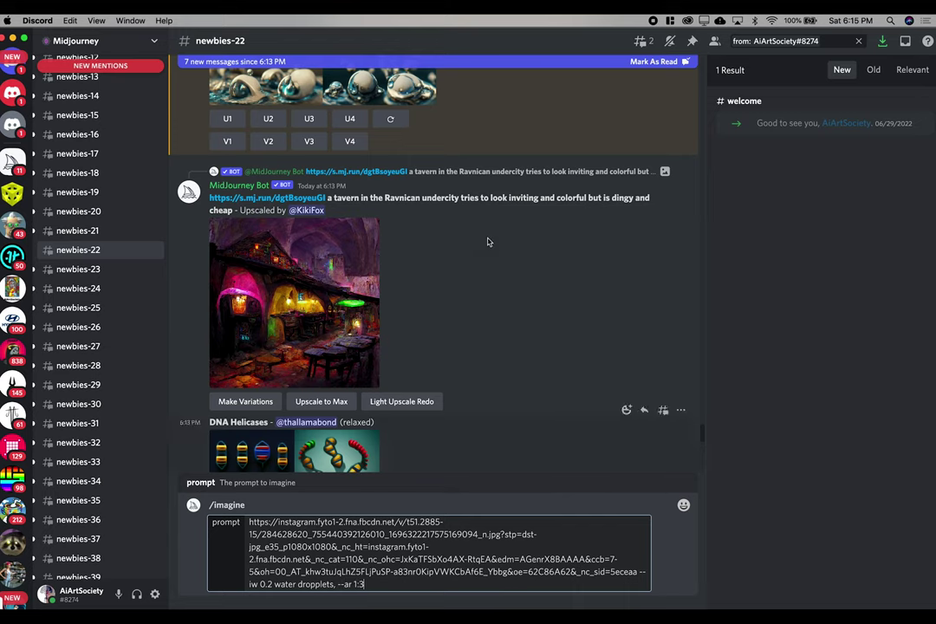
{"action": "scroll", "coordinate": [486, 243], "scroll_direction": "up", "scroll_amount": 4}
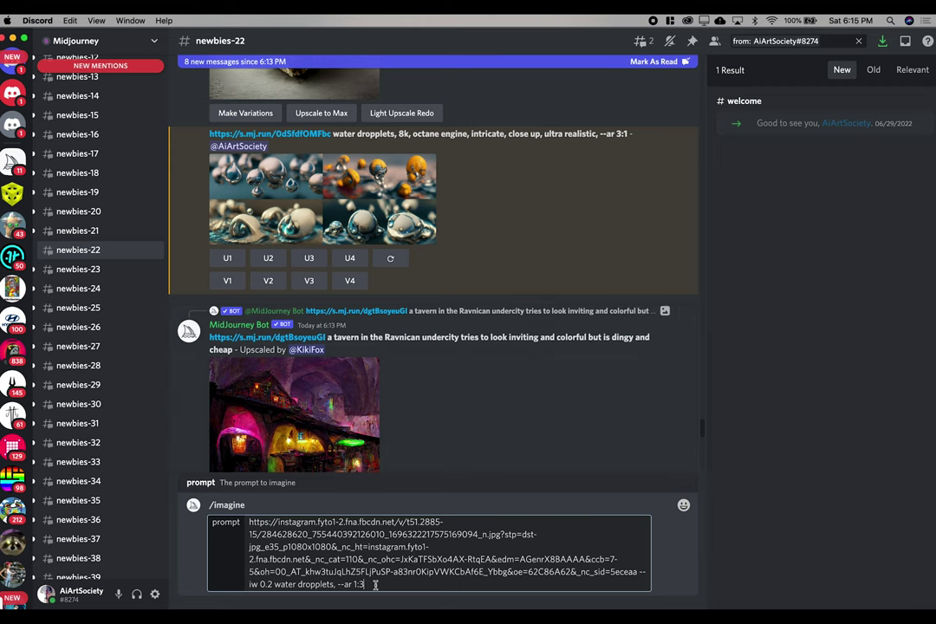
{"action": "left_click_drag", "start_coordinate": [376, 585], "coordinate": [247, 519]}
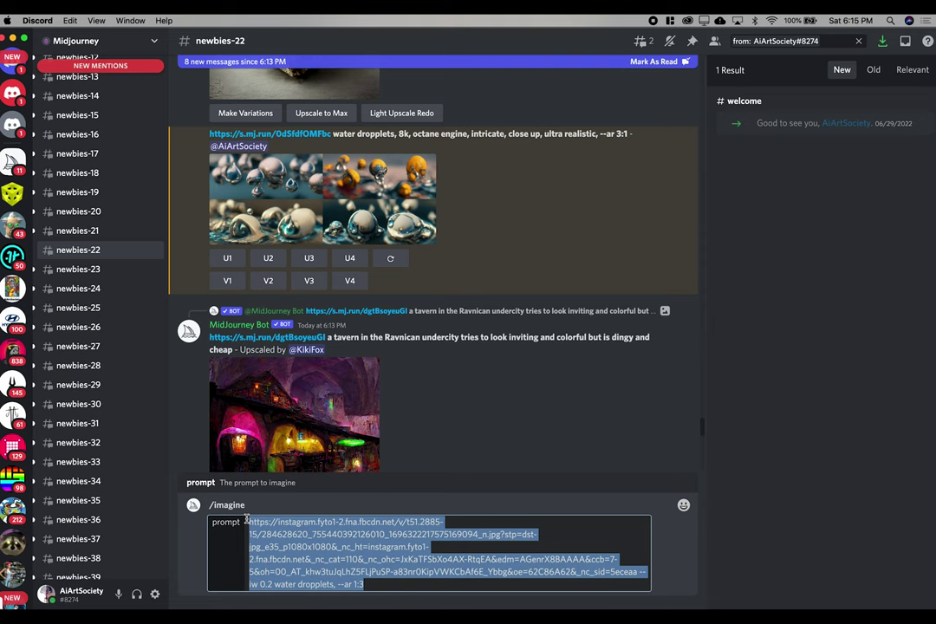
{"action": "key", "text": "Return"}
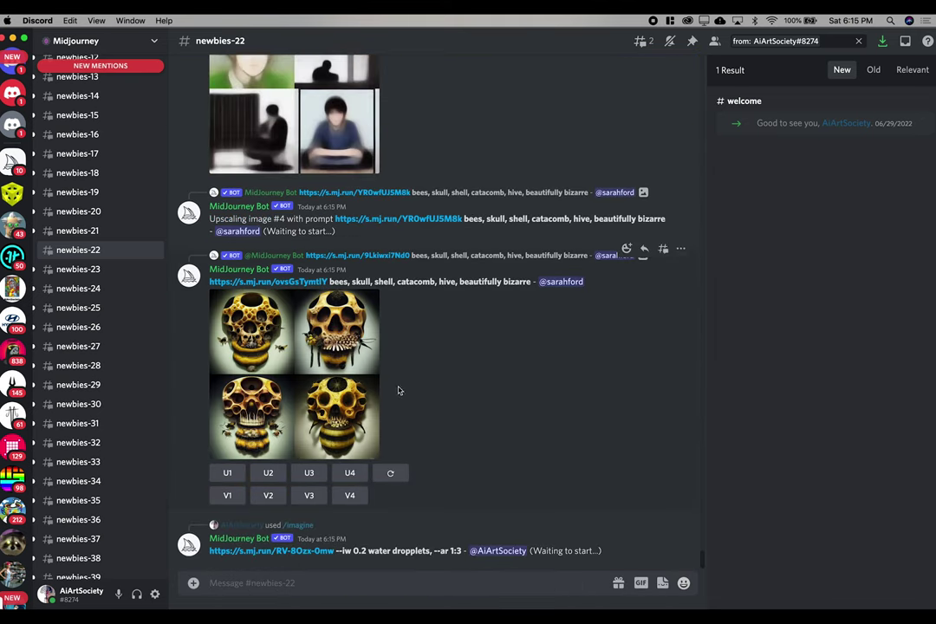
Preview the second water-droplet grid, then request U3 and U4 upscales.
{"action": "scroll", "coordinate": [407, 481], "scroll_direction": "up", "scroll_amount": 8}
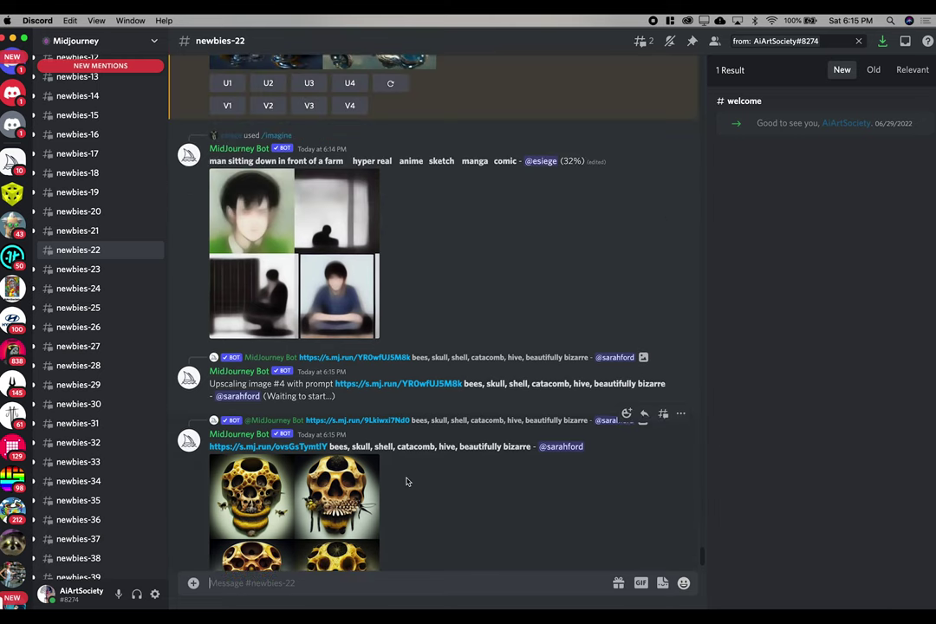
{"action": "scroll", "coordinate": [402, 329], "scroll_direction": "up", "scroll_amount": 1}
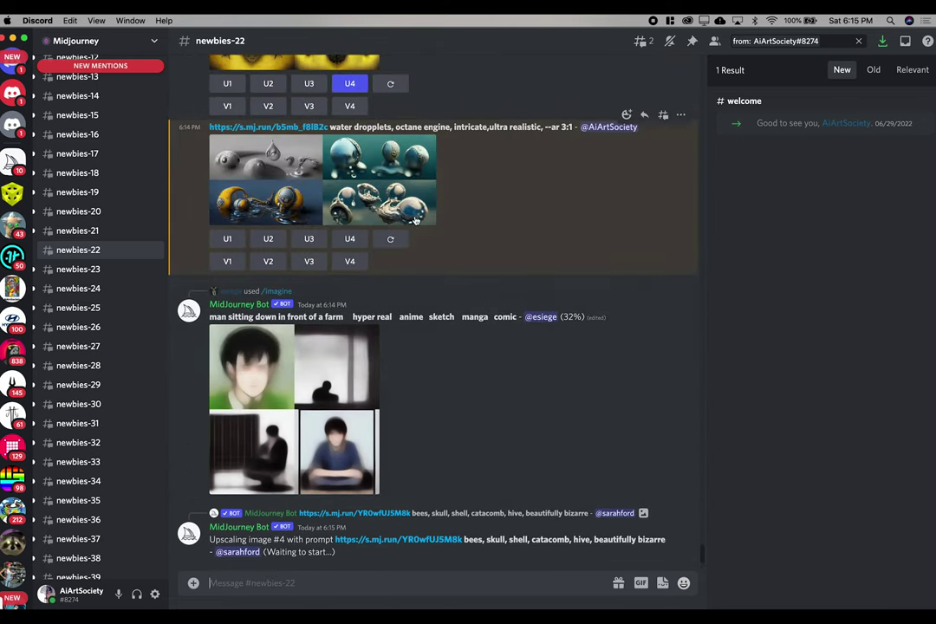
{"action": "left_click", "coordinate": [337, 181]}
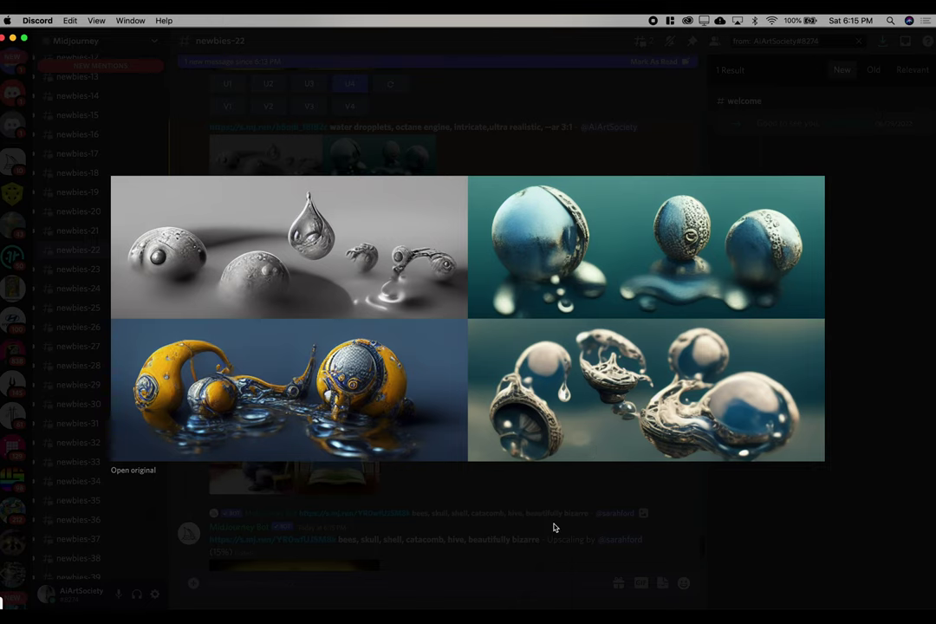
{"action": "left_click", "coordinate": [554, 527]}
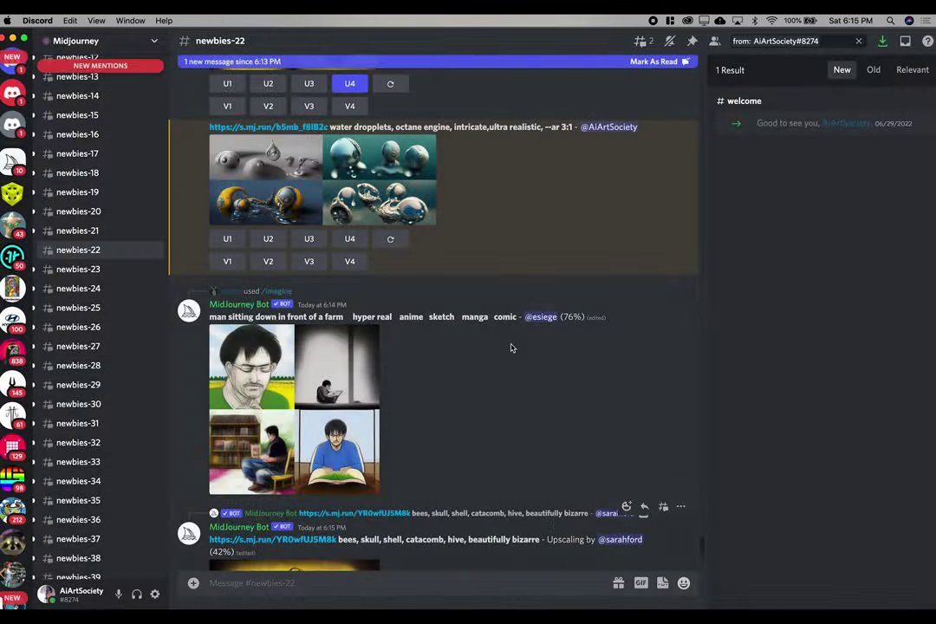
{"action": "left_click", "coordinate": [303, 239]}
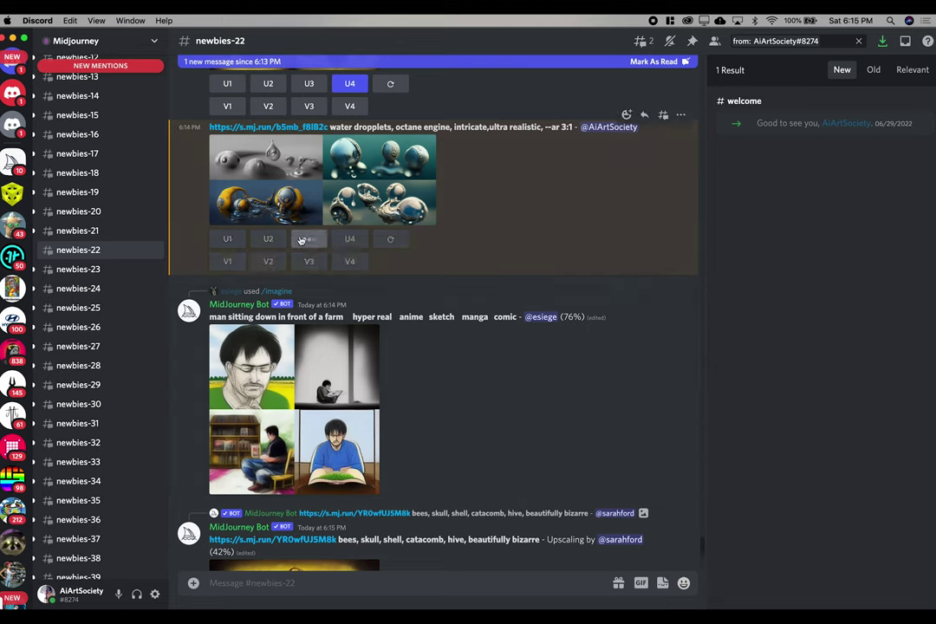
{"action": "left_click", "coordinate": [347, 239]}
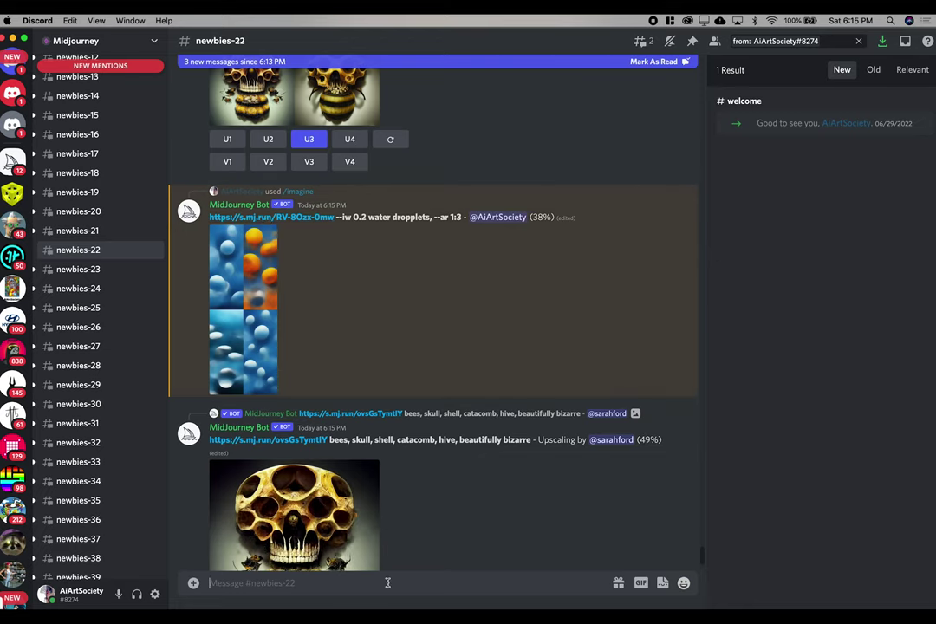
Resubmit the Paris image prompt with image weight 1.8: '--iw 1.8 water dropplets, --ar 1:3'.
{"action": "type", "text": "/ima"}
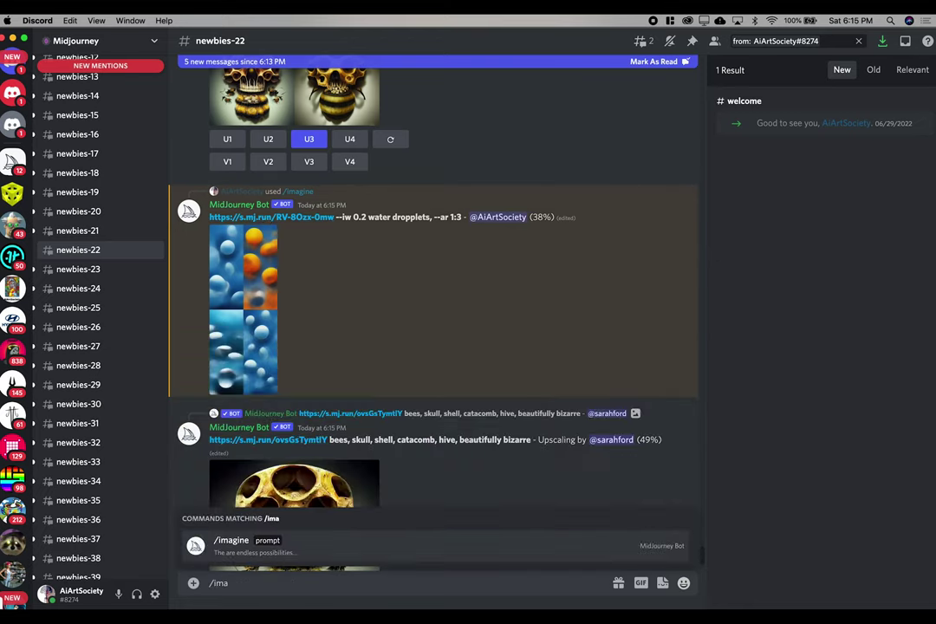
{"action": "left_click", "coordinate": [320, 548]}
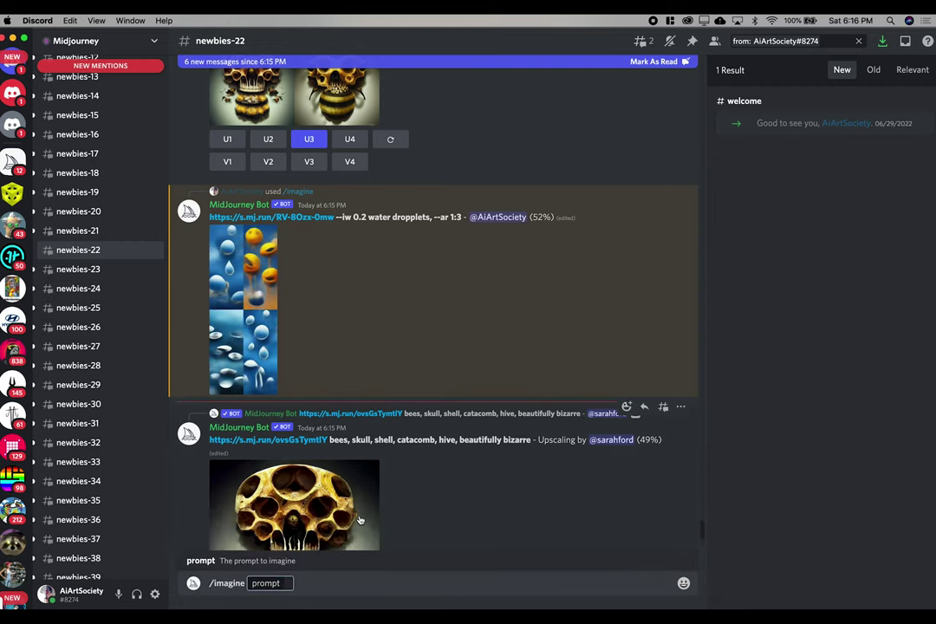
{"action": "key", "text": "super+v"}
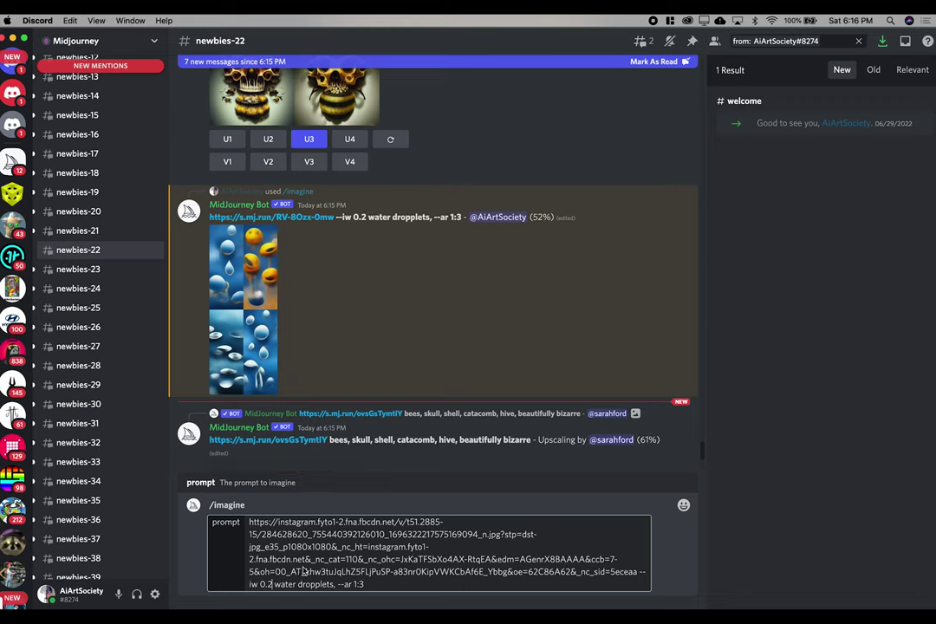
{"action": "key", "text": "BackSpace"}
{"action": "key", "text": "BackSpace"}
{"action": "key", "text": "BackSpace"}
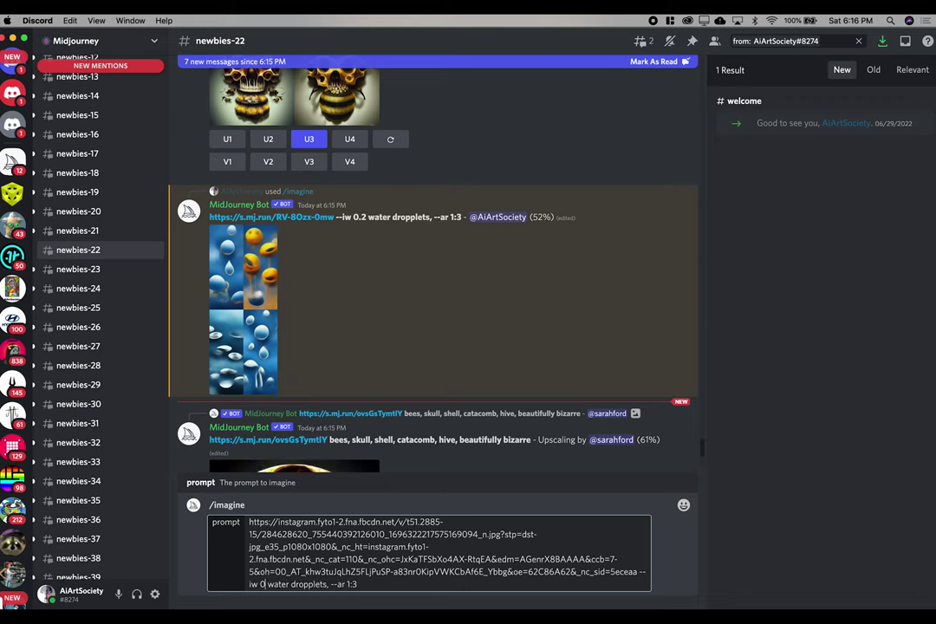
{"action": "type", "text": "1.8"}
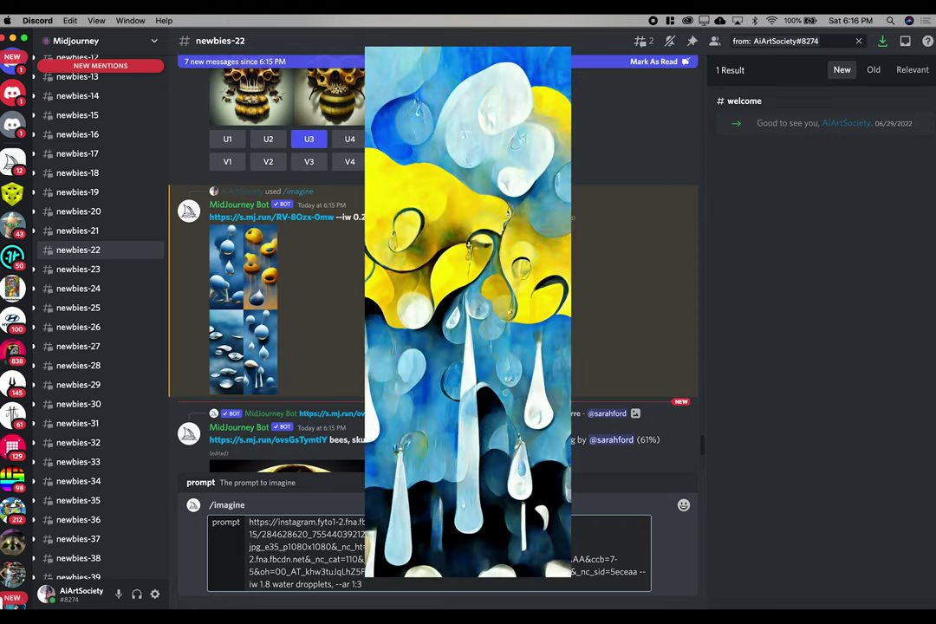
{"action": "key", "text": "Return"}
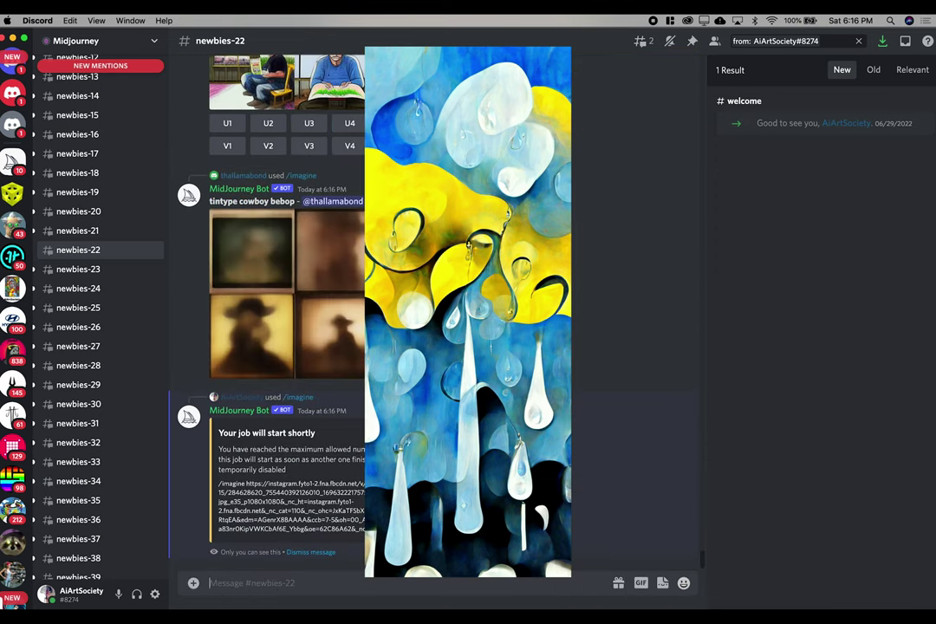
{"action": "scroll", "coordinate": [260, 311], "scroll_direction": "up", "scroll_amount": 5}
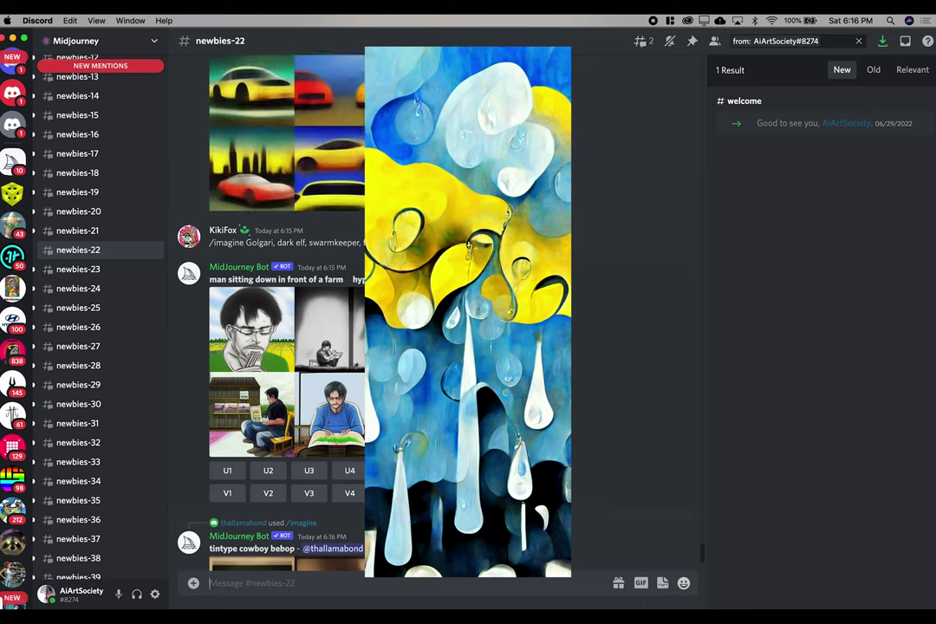
{"action": "scroll", "coordinate": [406, 391], "scroll_direction": "up", "scroll_amount": 4}
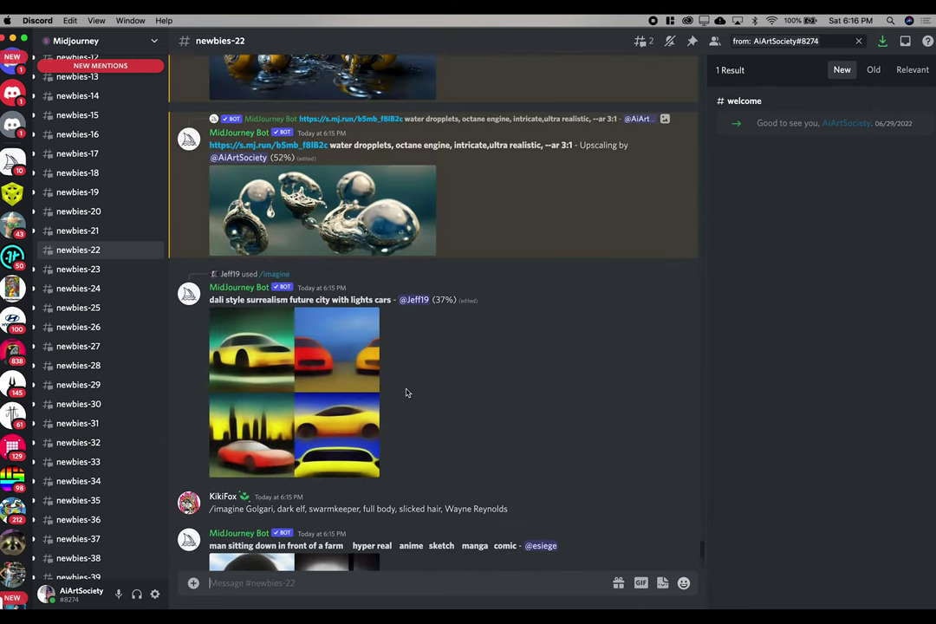
{"action": "scroll", "coordinate": [405, 392], "scroll_direction": "up", "scroll_amount": 2}
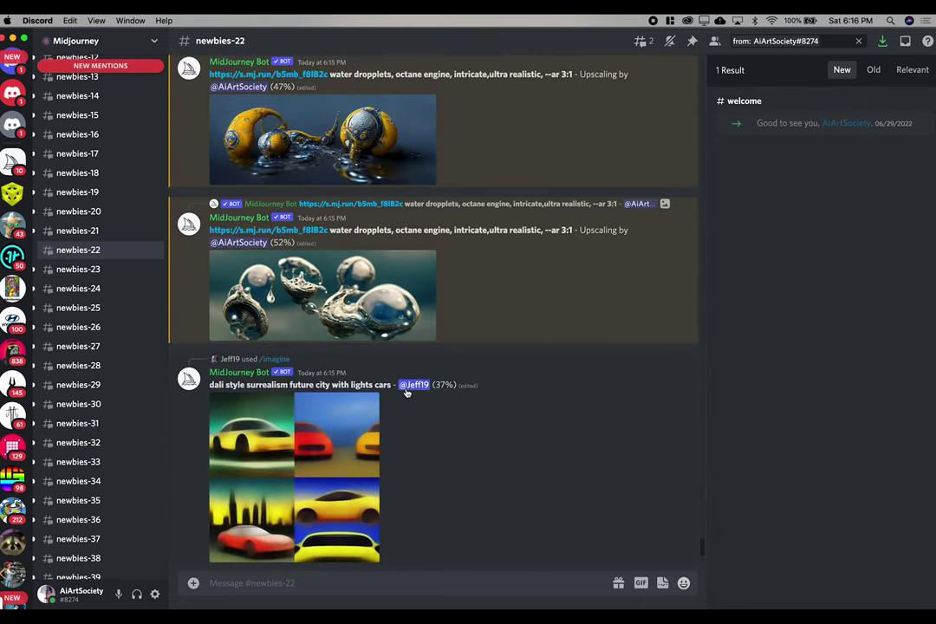
{"action": "scroll", "coordinate": [379, 287], "scroll_direction": "up", "scroll_amount": 1}
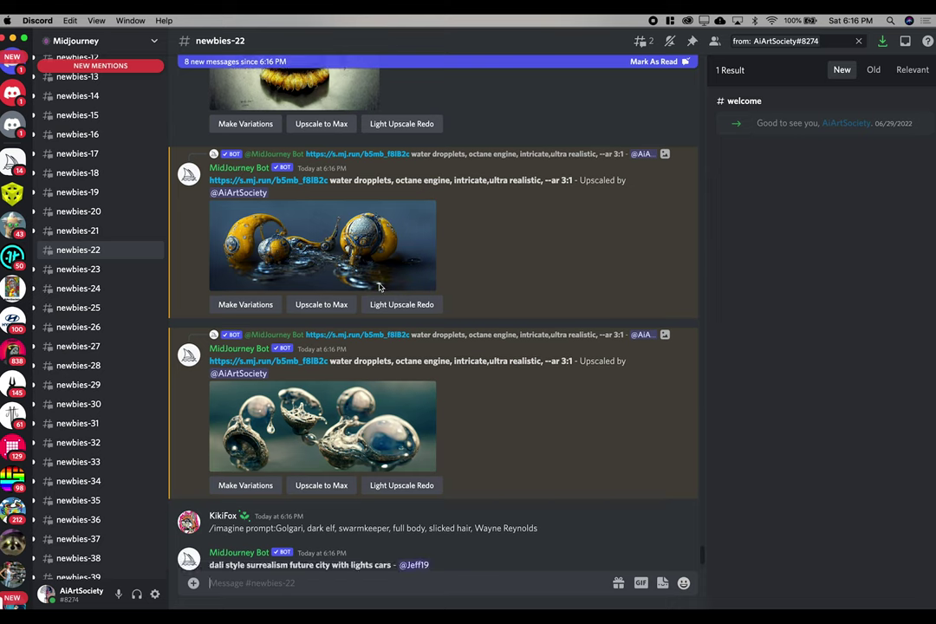
{"action": "left_click", "coordinate": [346, 222]}
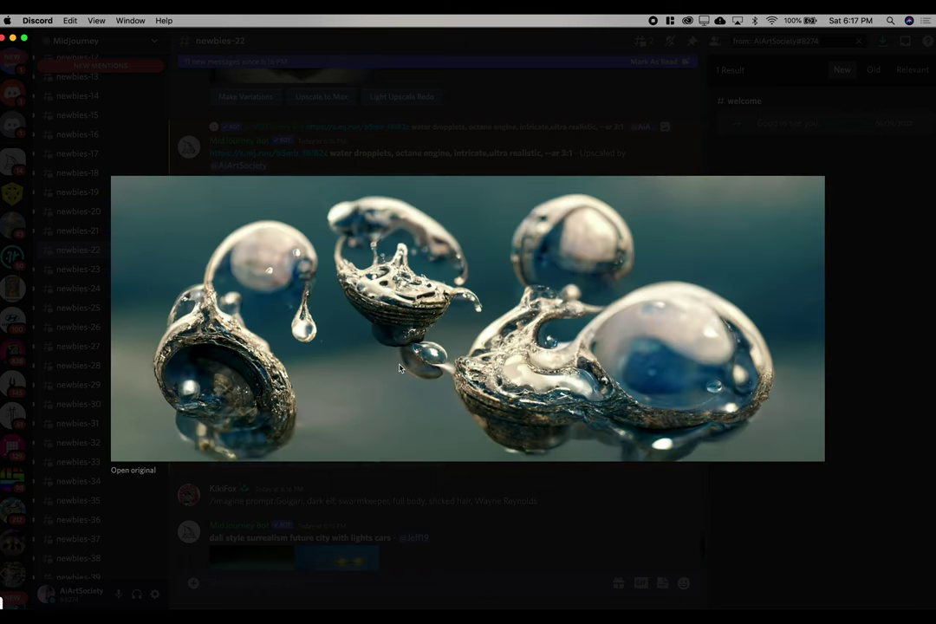
{"action": "left_click", "coordinate": [361, 502]}
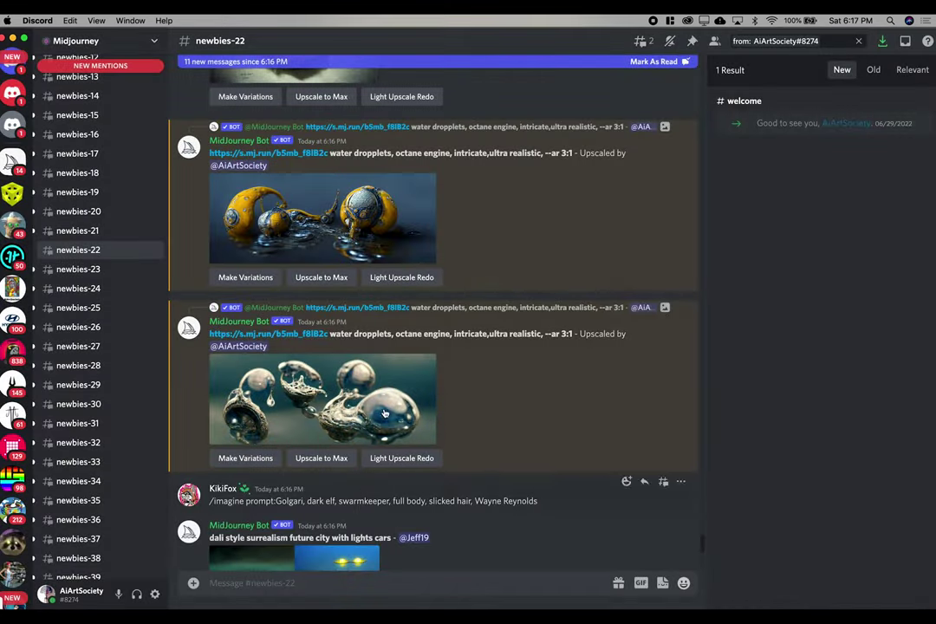
Request a max upscale of the silvery water-droplet image and scroll to the newest messages.
{"action": "left_click", "coordinate": [320, 459]}
{"action": "scroll", "coordinate": [387, 348], "scroll_direction": "down", "scroll_amount": 15}
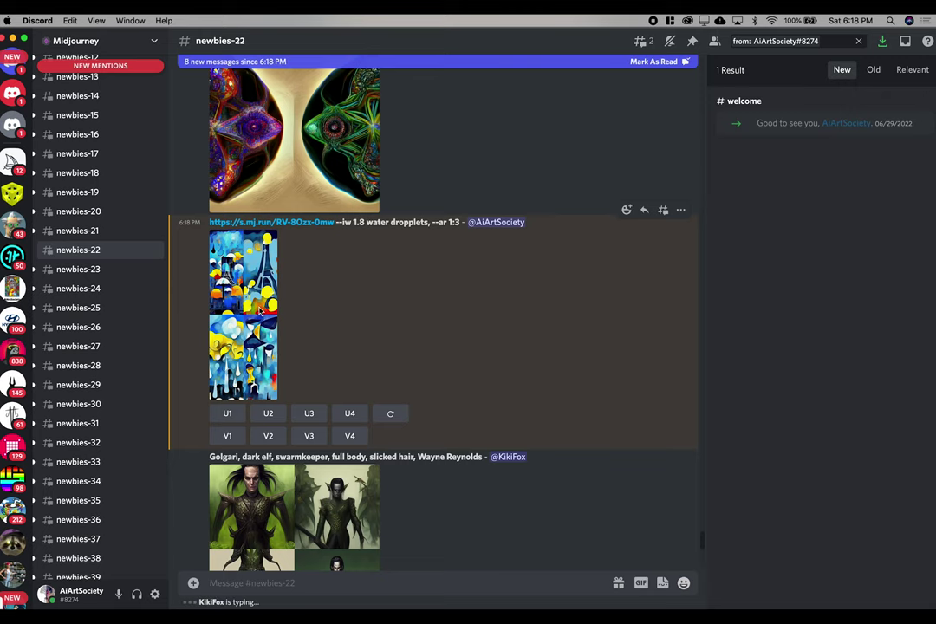
Preview the vertical droplet grid and the max-upscaled droplets enlarged, then return to Chrome.
{"action": "left_click", "coordinate": [260, 310]}
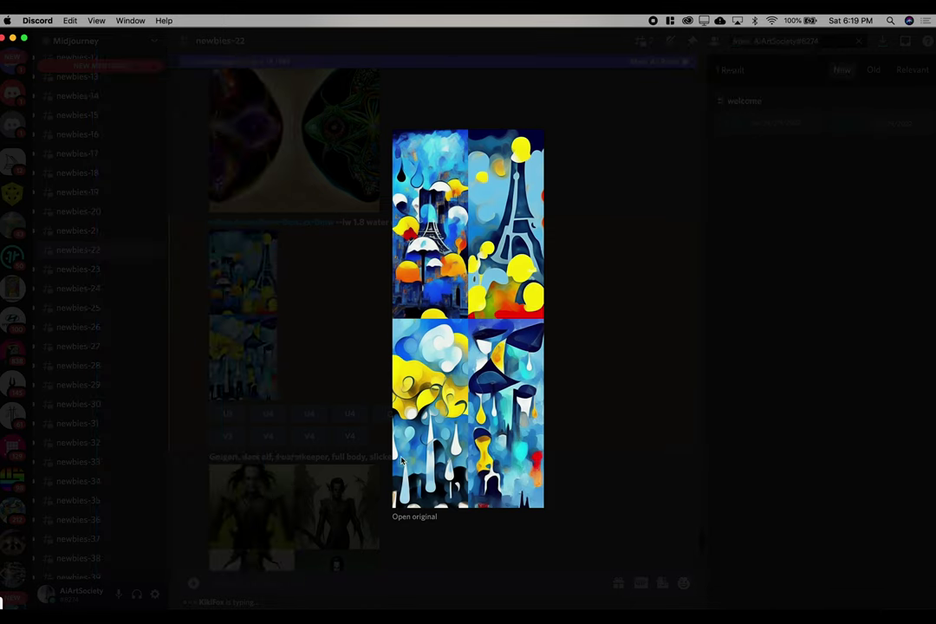
{"action": "left_click", "coordinate": [293, 303]}
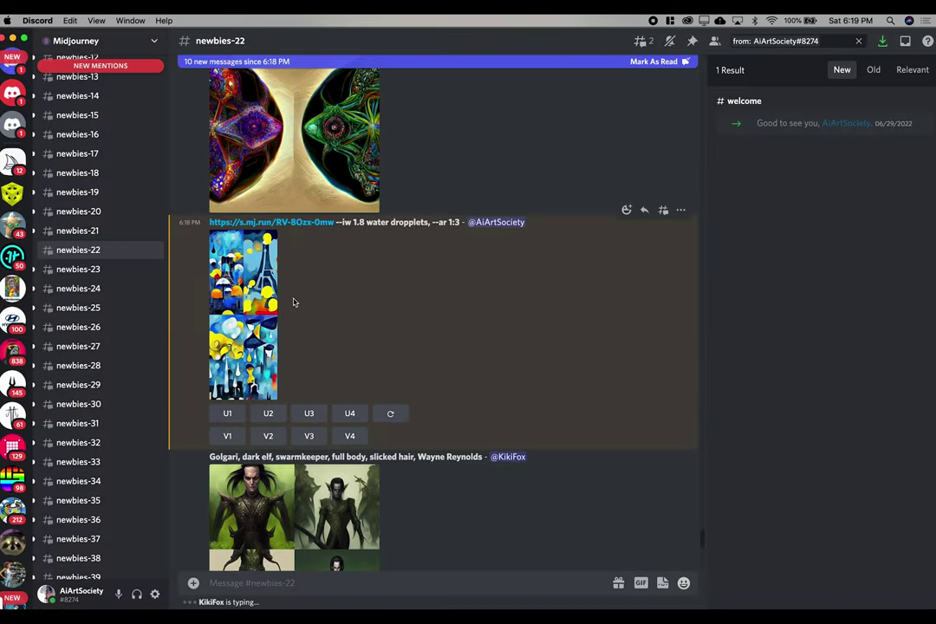
{"action": "scroll", "coordinate": [293, 302], "scroll_direction": "down", "scroll_amount": 15}
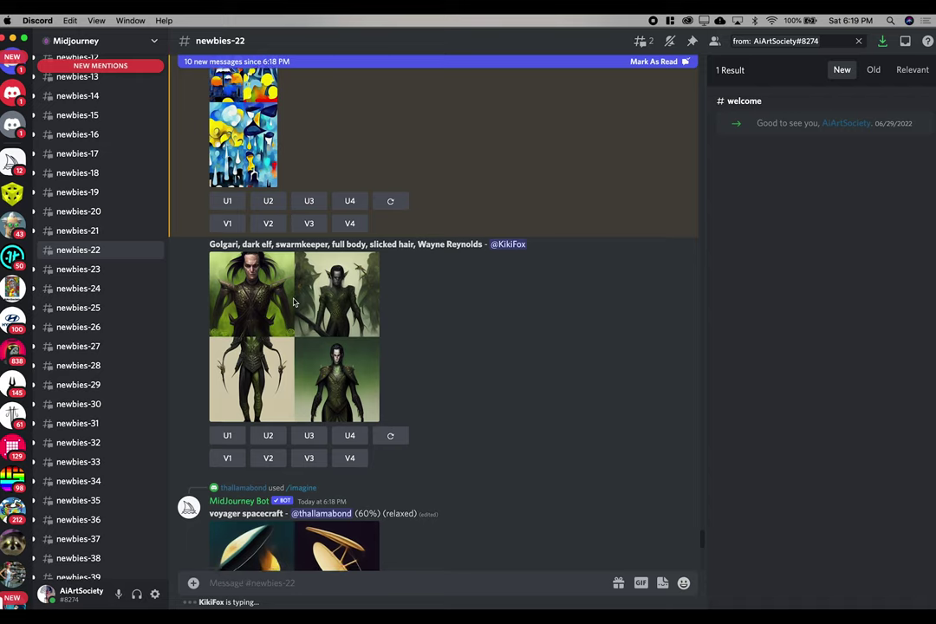
{"action": "scroll", "coordinate": [292, 303], "scroll_direction": "down", "scroll_amount": 8}
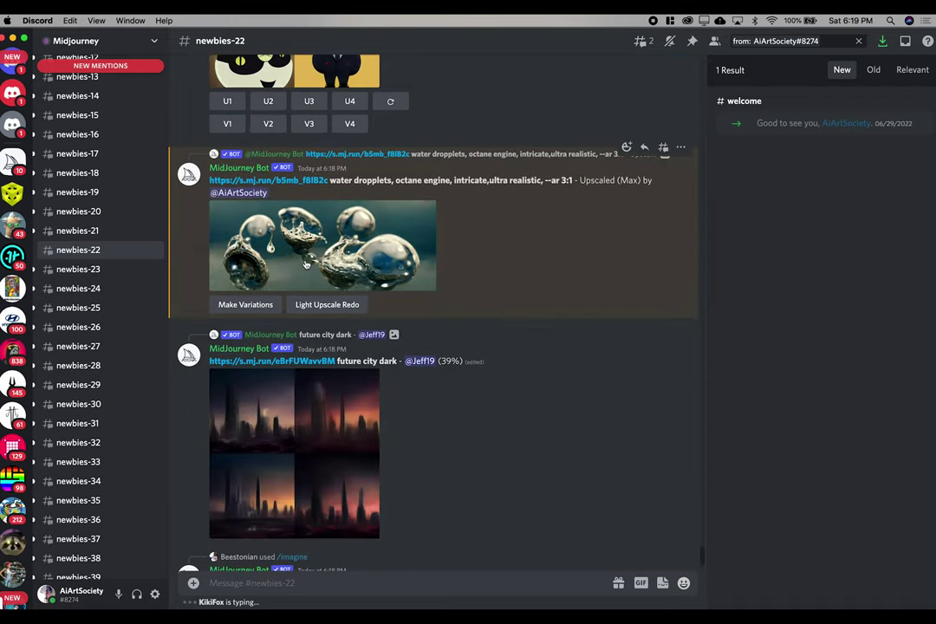
{"action": "left_click", "coordinate": [259, 223]}
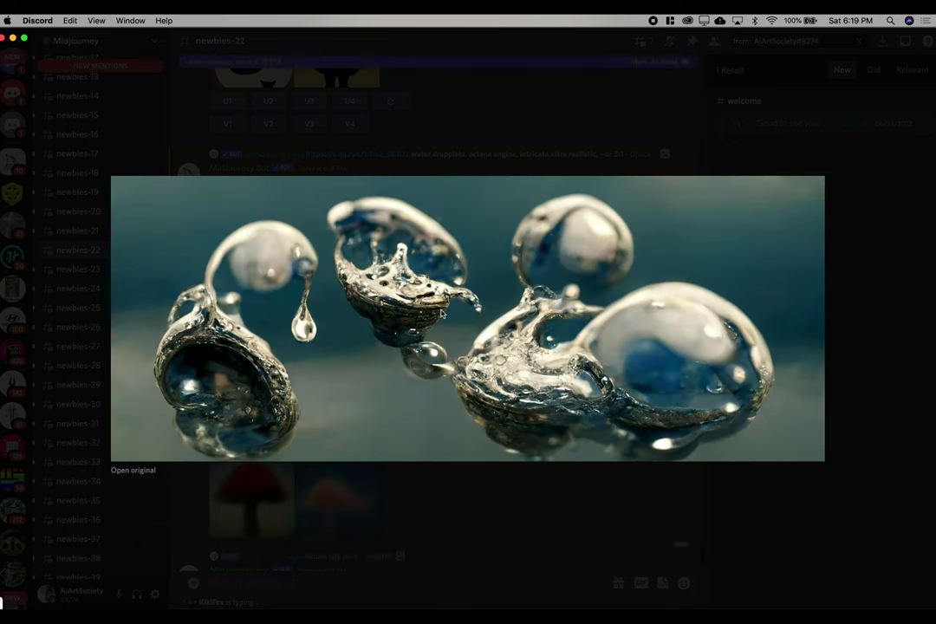
{"action": "key", "text": "super+Tab"}
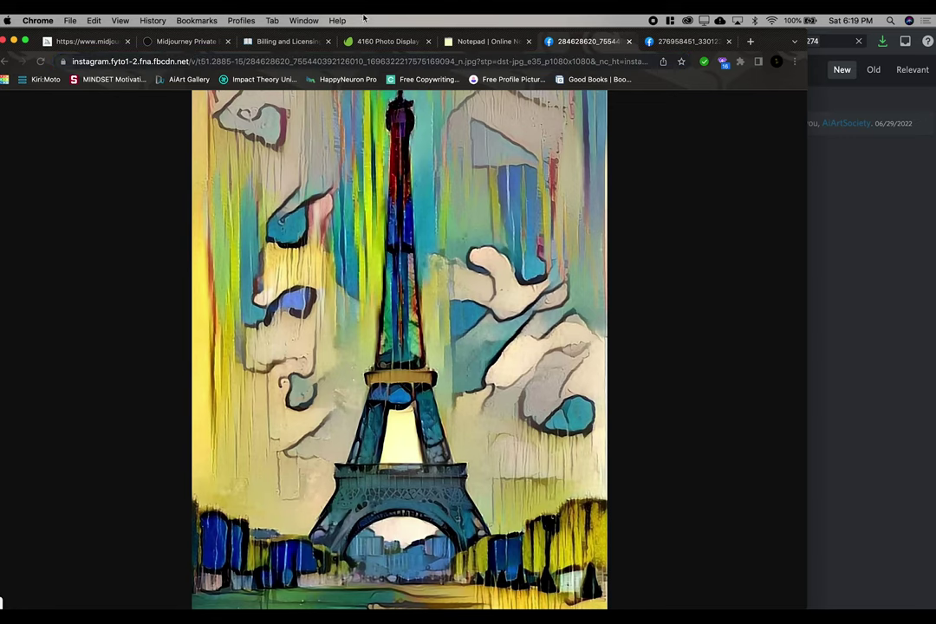
Go back to the Eiffel Tower Instagram post and open the posting account's profile.
{"action": "left_click", "coordinate": [5, 62]}
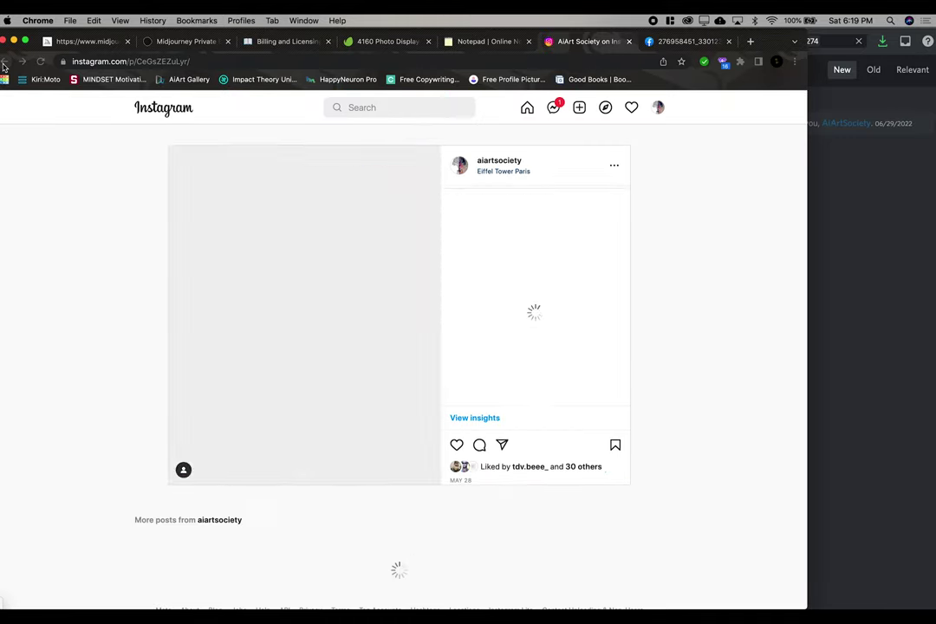
{"action": "scroll", "coordinate": [145, 182], "scroll_direction": "down", "scroll_amount": 5}
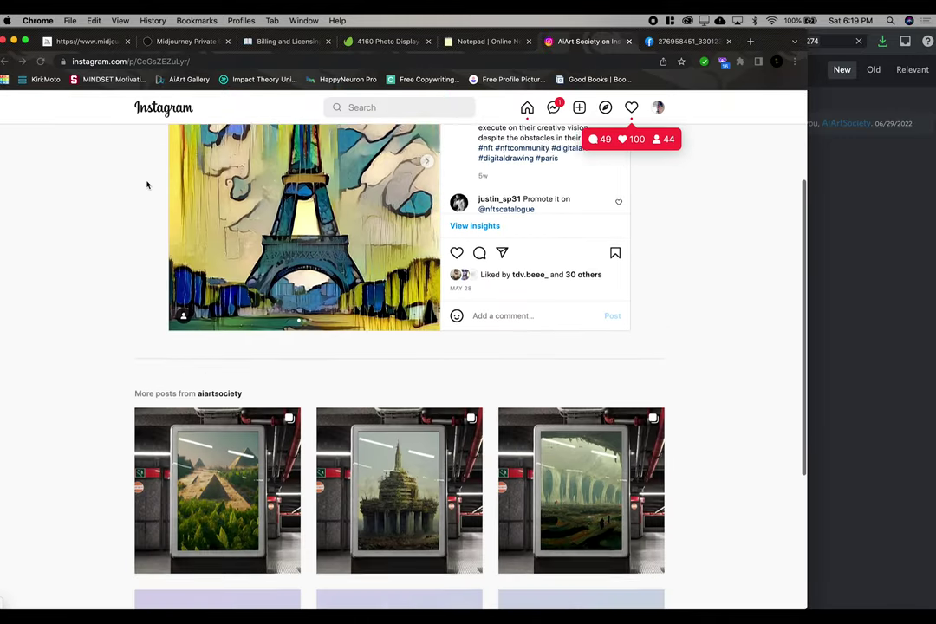
{"action": "scroll", "coordinate": [147, 185], "scroll_direction": "down", "scroll_amount": 3}
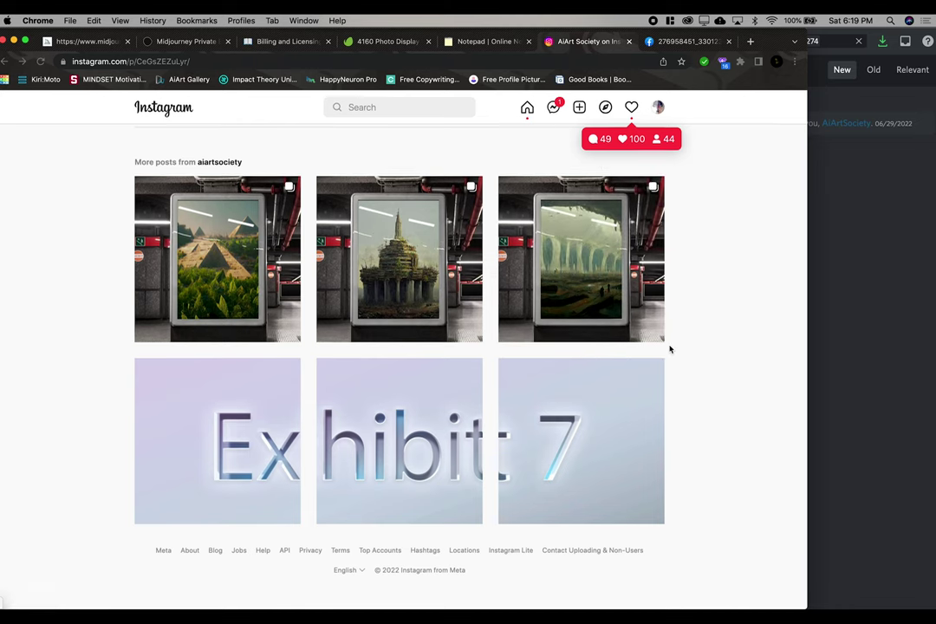
{"action": "scroll", "coordinate": [669, 348], "scroll_direction": "up", "scroll_amount": 5}
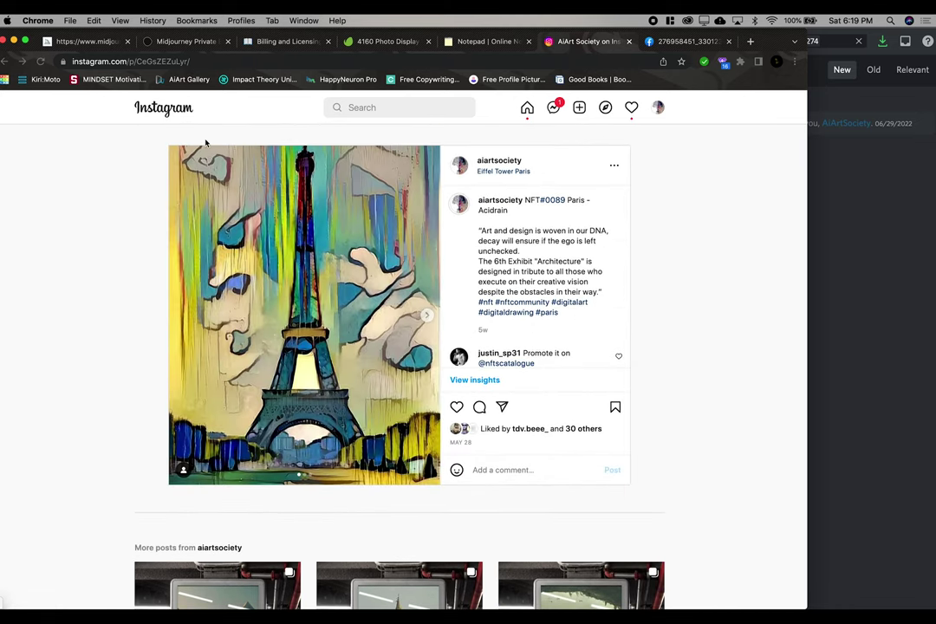
{"action": "left_click", "coordinate": [505, 162]}
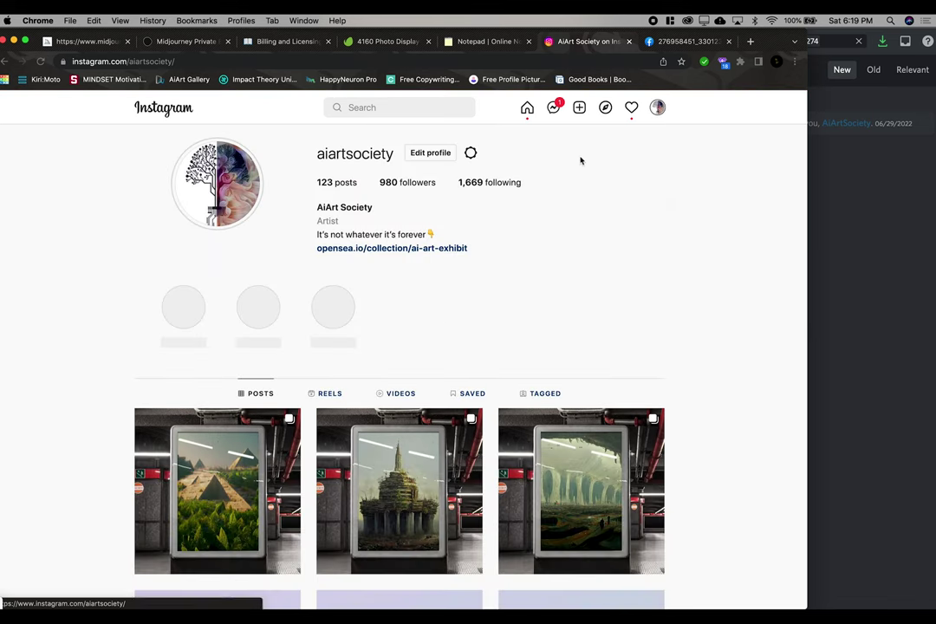
Find the mosque painting in the aiartsociety post grid and open its full-size image.
{"action": "scroll", "coordinate": [589, 359], "scroll_direction": "down", "scroll_amount": 5}
{"action": "scroll", "coordinate": [589, 359], "scroll_direction": "down", "scroll_amount": 15}
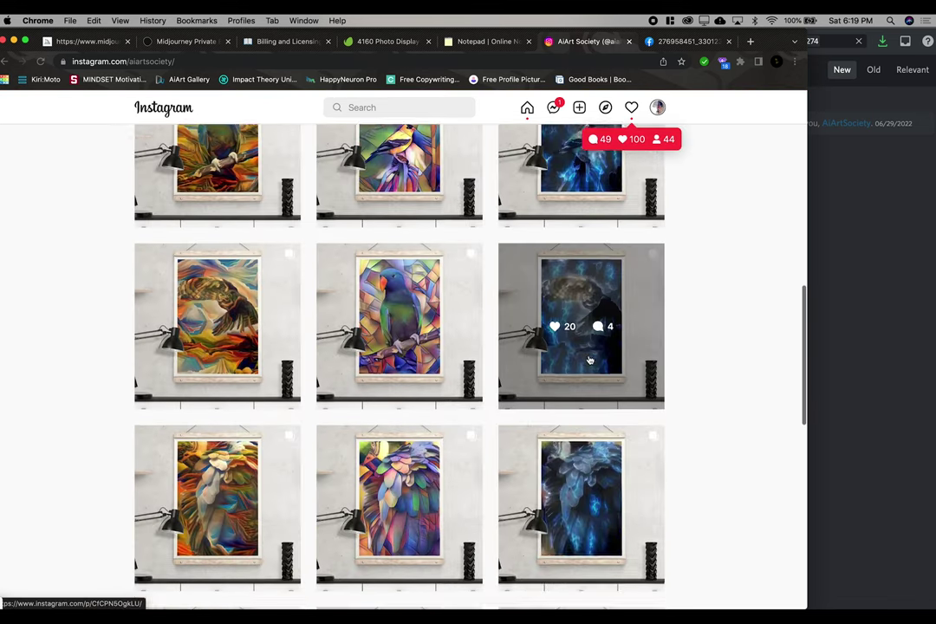
{"action": "scroll", "coordinate": [589, 359], "scroll_direction": "down", "scroll_amount": 3}
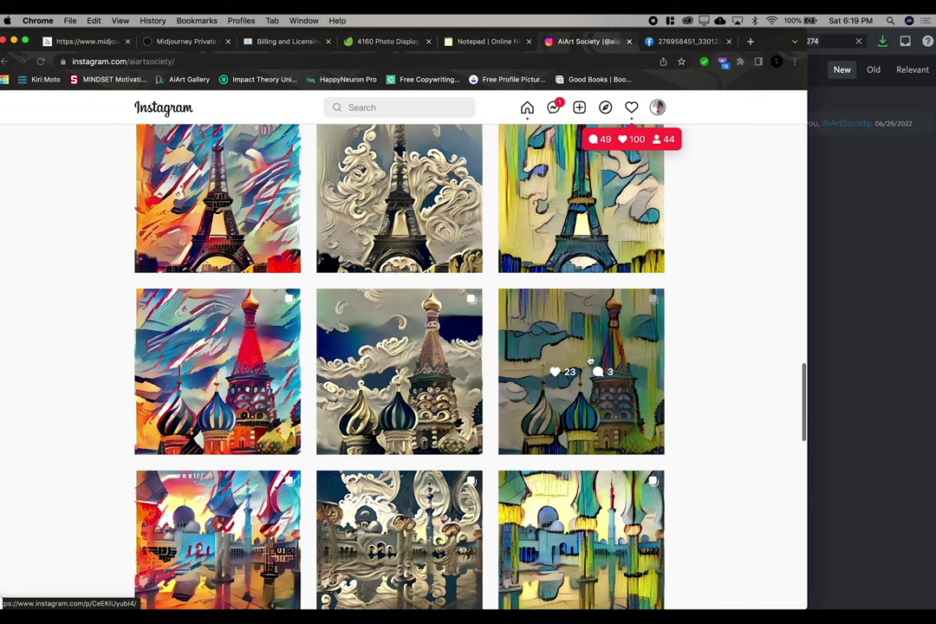
{"action": "scroll", "coordinate": [229, 347], "scroll_direction": "down", "scroll_amount": 4}
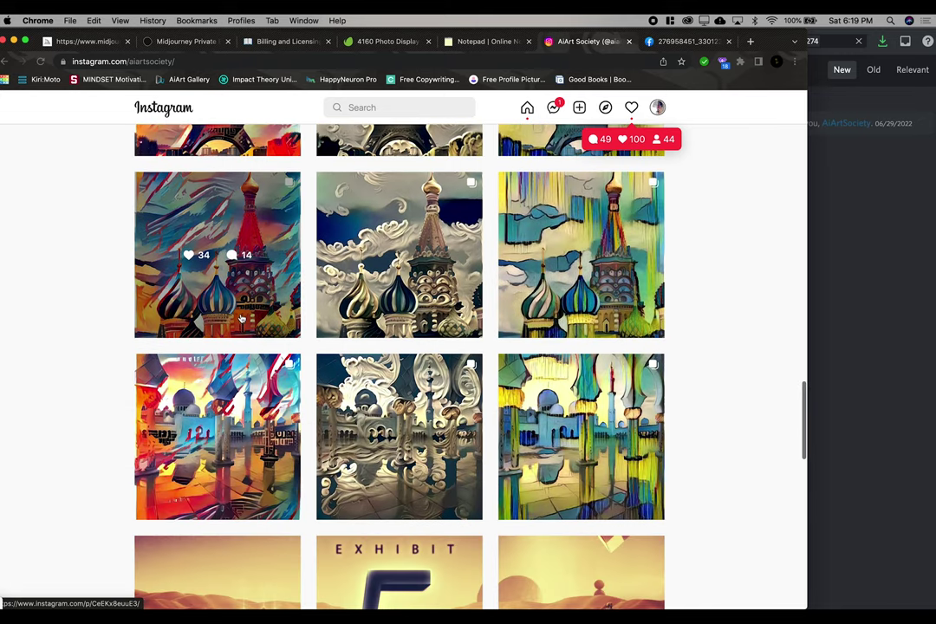
{"action": "scroll", "coordinate": [227, 411], "scroll_direction": "down", "scroll_amount": 8}
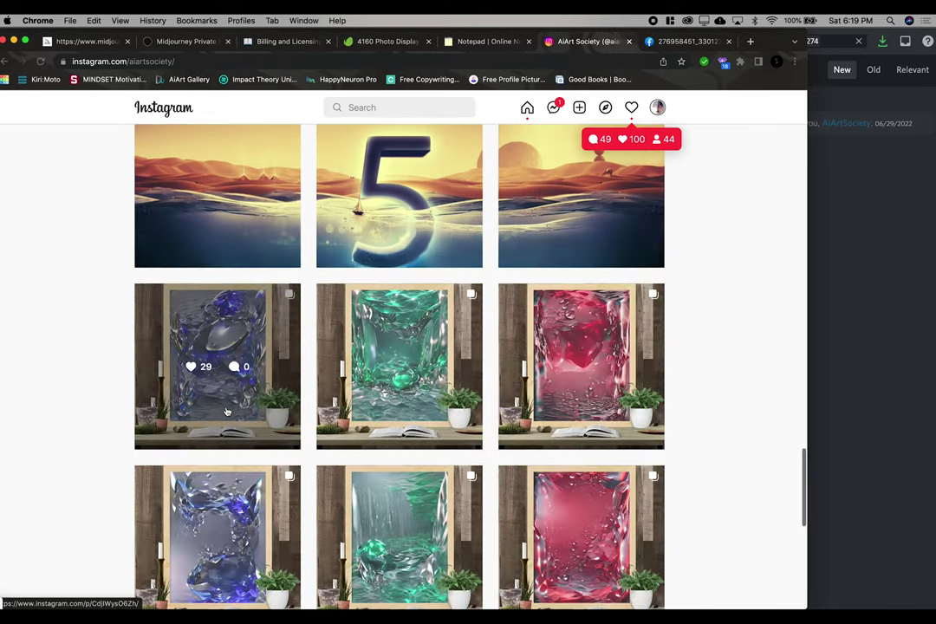
{"action": "scroll", "coordinate": [227, 411], "scroll_direction": "up", "scroll_amount": 9}
{"action": "left_click", "coordinate": [224, 425]}
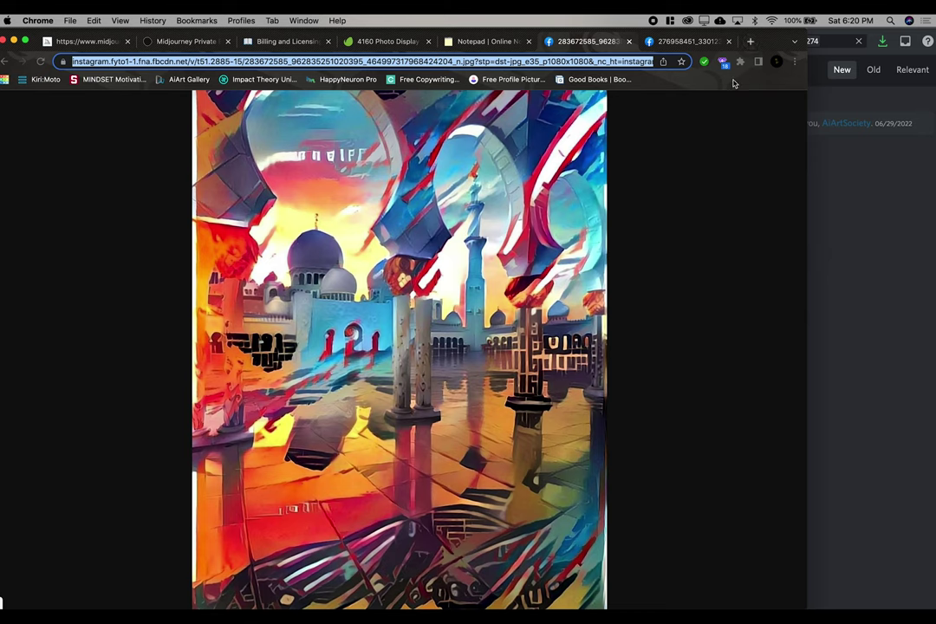
Submit /imagine with the mosque image link and 'Explosion of fruits underwater, 8k, --ar 1:3'.
{"action": "left_click", "coordinate": [853, 500]}
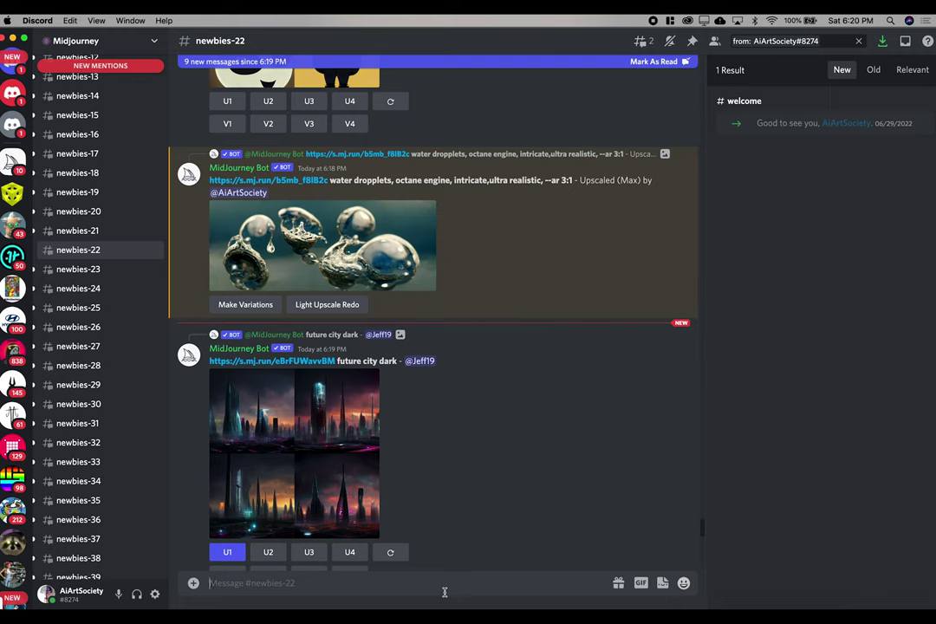
{"action": "key", "text": "super+v"}
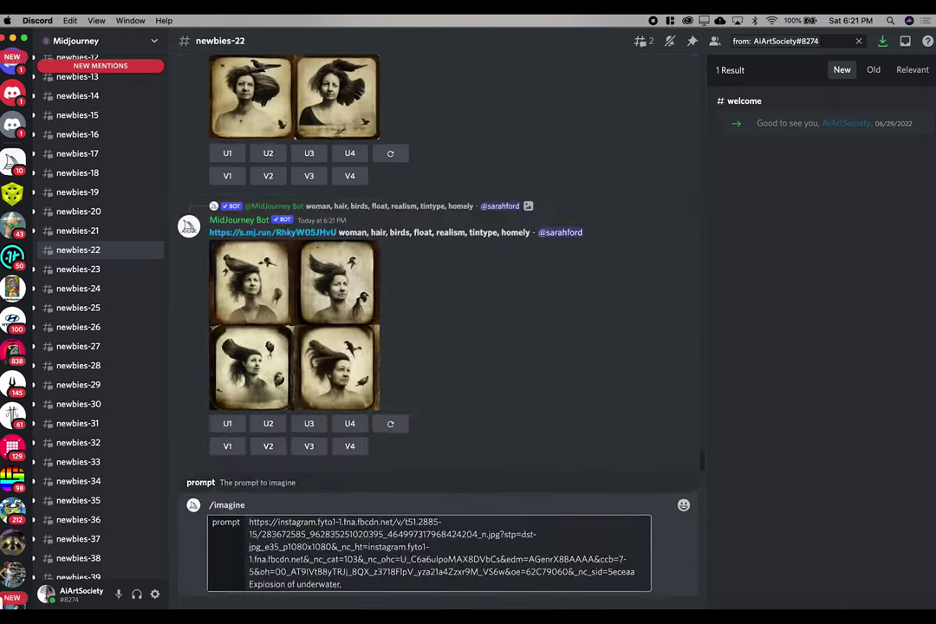
{"action": "type", "text": "fruits"}
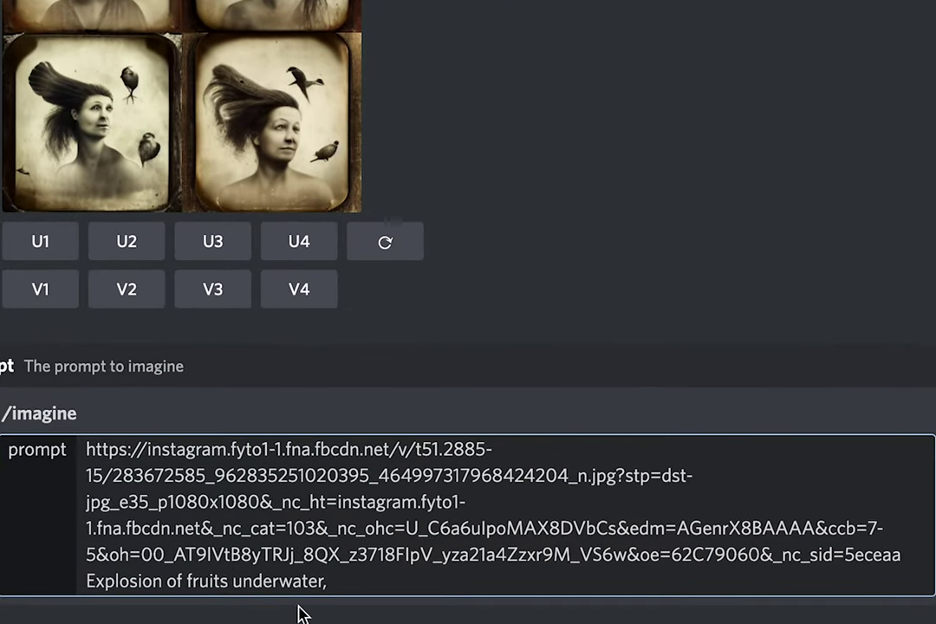
{"action": "left_click", "coordinate": [357, 586]}
{"action": "type", "text": "8k, --"}
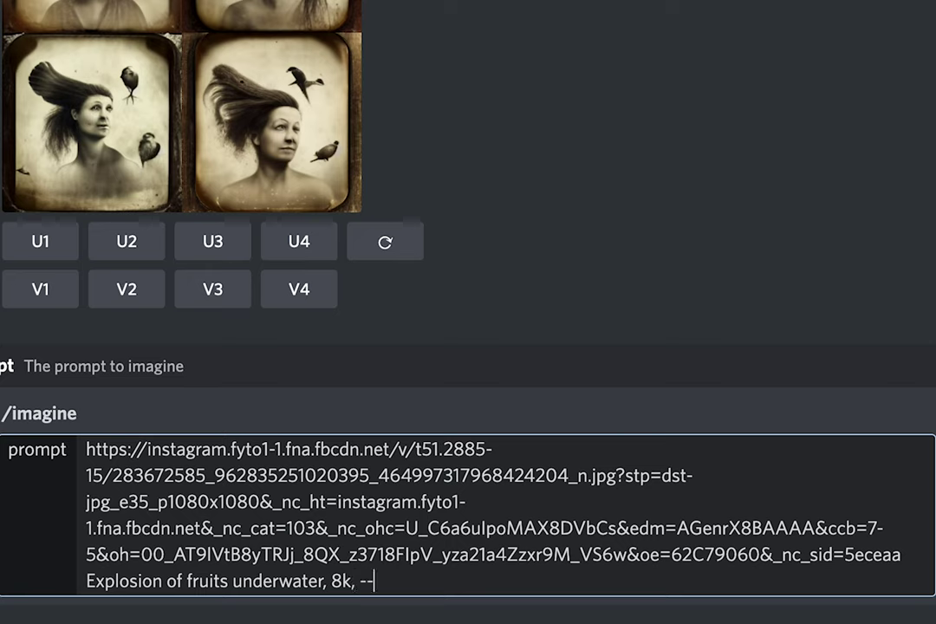
{"action": "type", "text": "ar 1:3"}
{"action": "key", "text": "Return"}
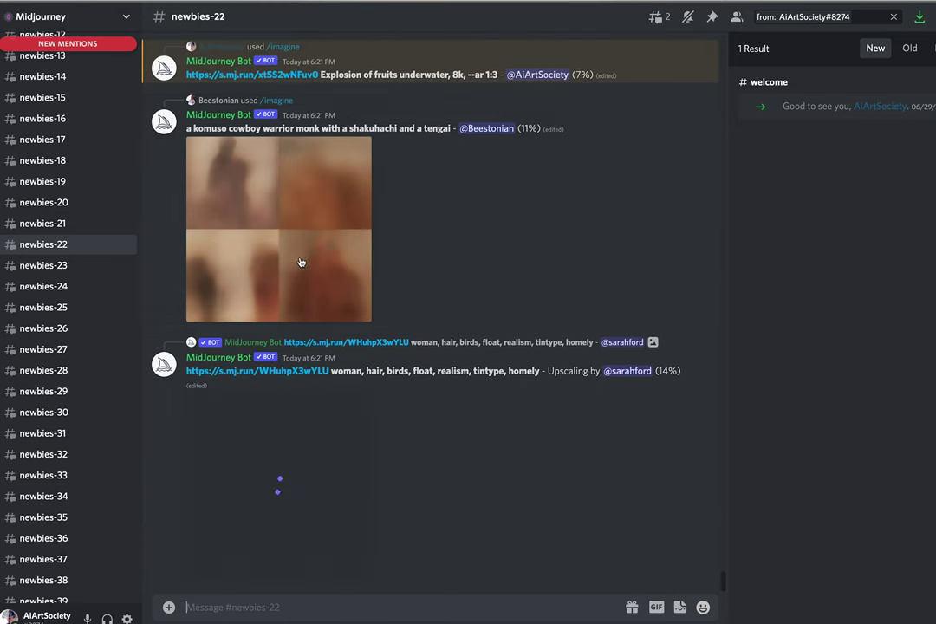
Bring Chrome forward and go back from the mosque image to its Instagram post.
{"action": "mouse_move", "coordinate": [251, 611]}
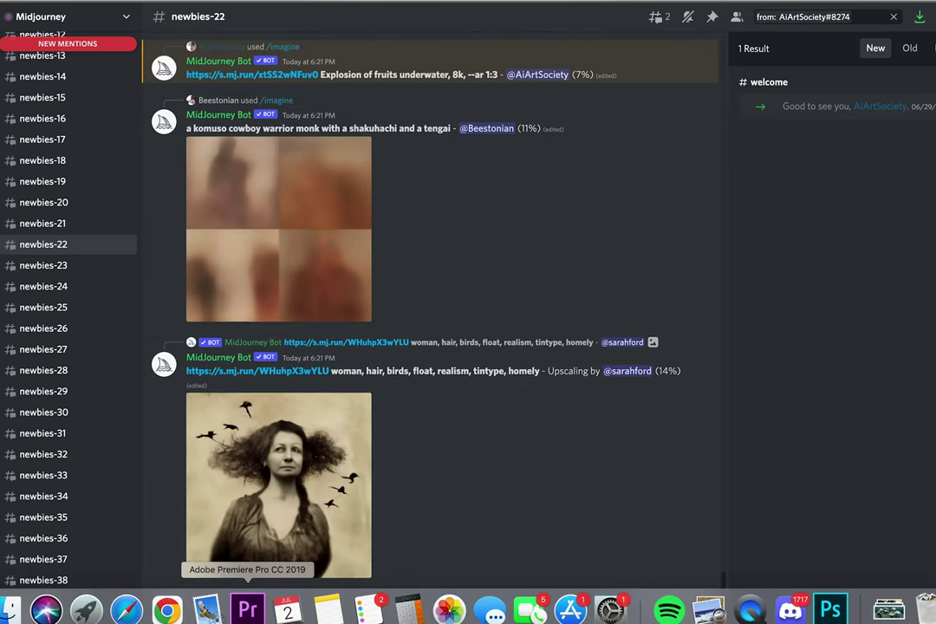
{"action": "left_click", "coordinate": [166, 609]}
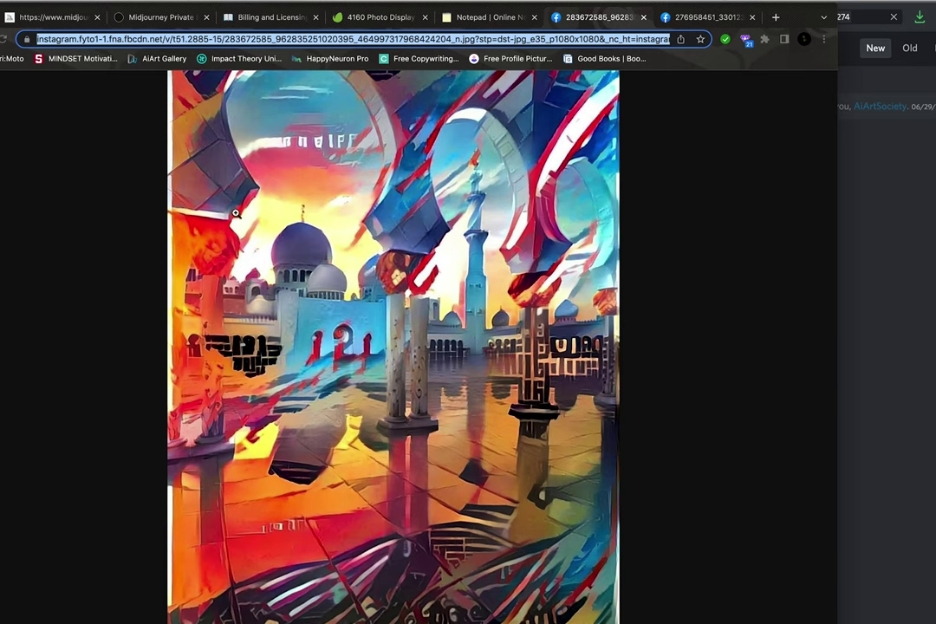
{"action": "left_click", "coordinate": [115, 336]}
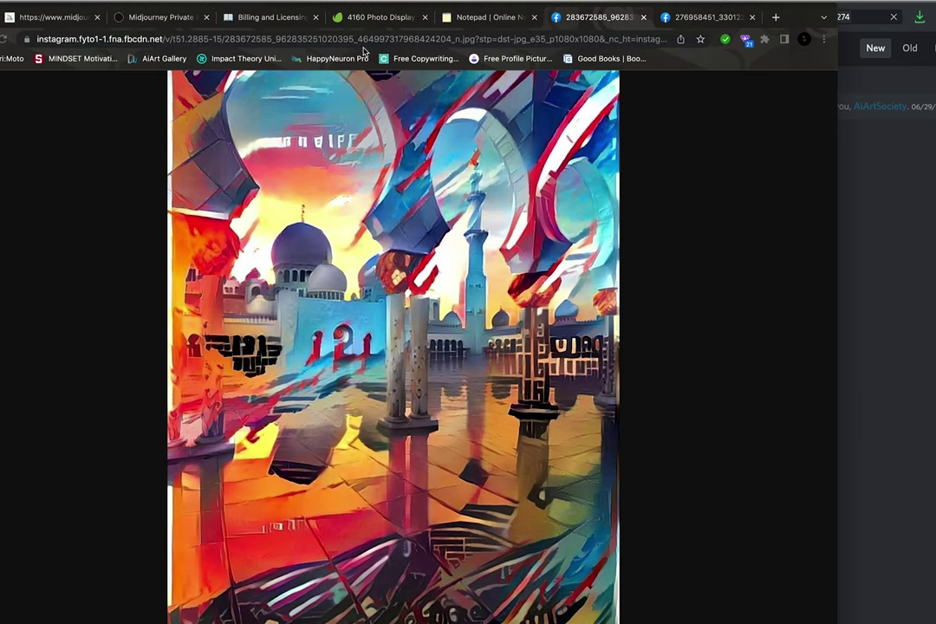
{"action": "key", "text": "super+bracketleft"}
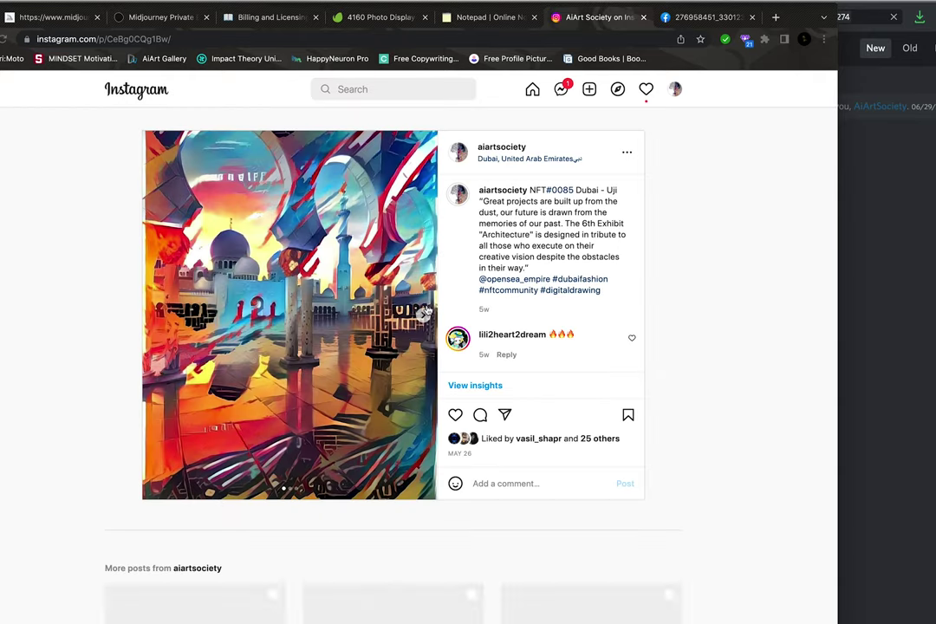
Compare the original mosque photo with the stylized artwork slide, then return to Discord.
{"action": "left_click", "coordinate": [423, 314]}
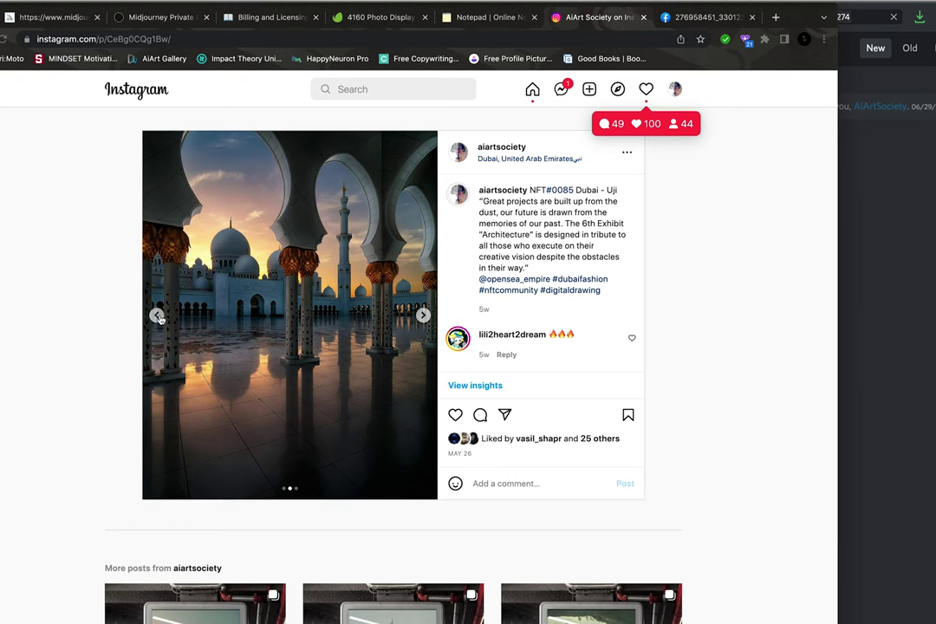
{"action": "left_click", "coordinate": [157, 317]}
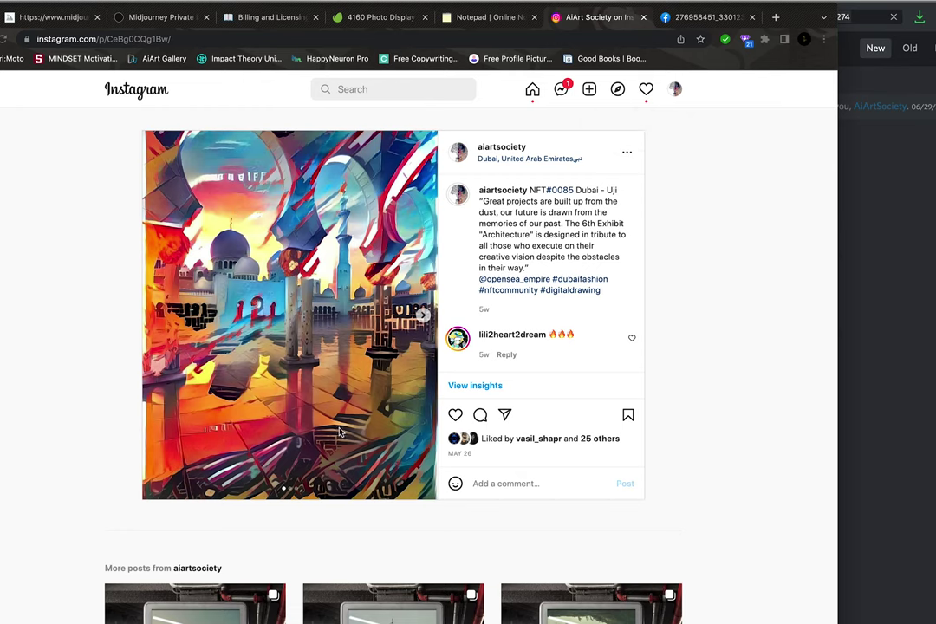
{"action": "left_click", "coordinate": [422, 315]}
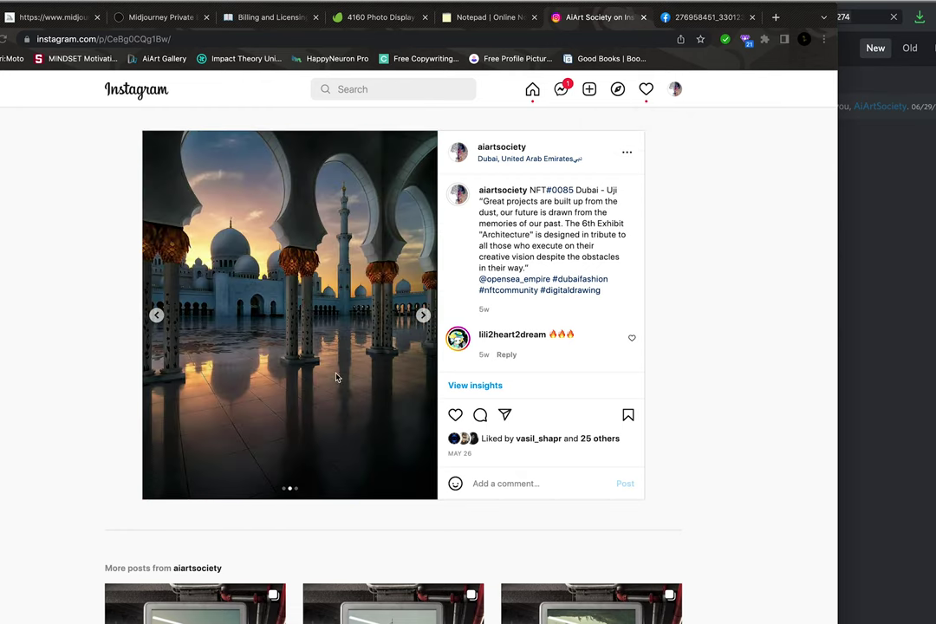
{"action": "left_click", "coordinate": [156, 315]}
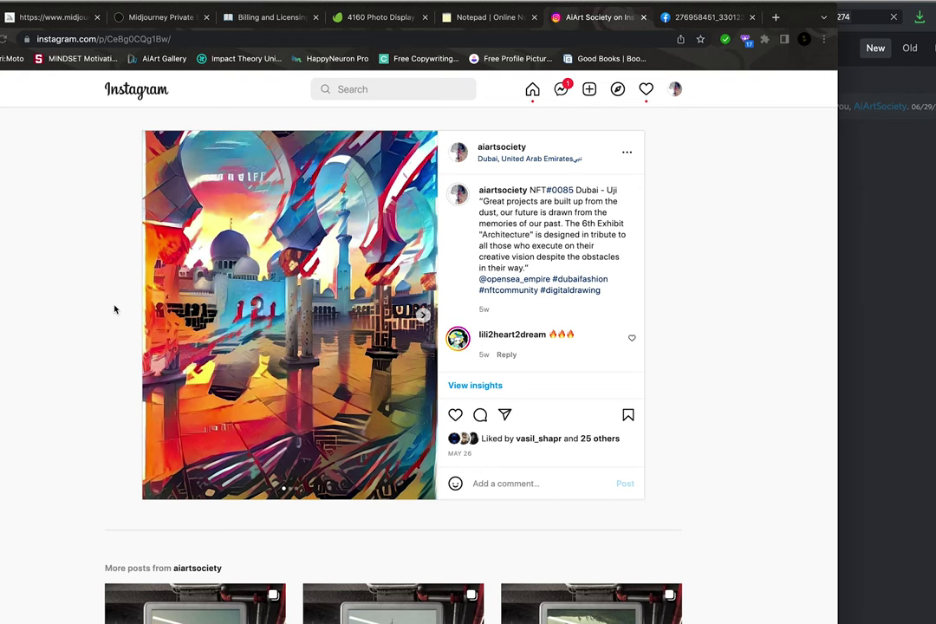
{"action": "left_click", "coordinate": [919, 405]}
Find the finished fruits-underwater grid and preview it enlarged twice.
{"action": "scroll", "coordinate": [498, 321], "scroll_direction": "up", "scroll_amount": 5}
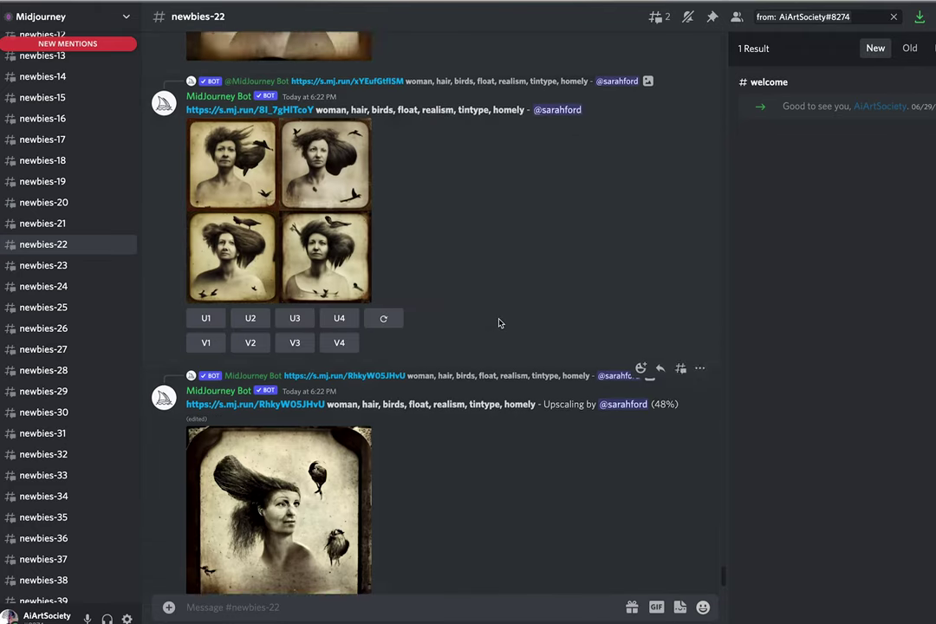
{"action": "scroll", "coordinate": [498, 322], "scroll_direction": "up", "scroll_amount": 15}
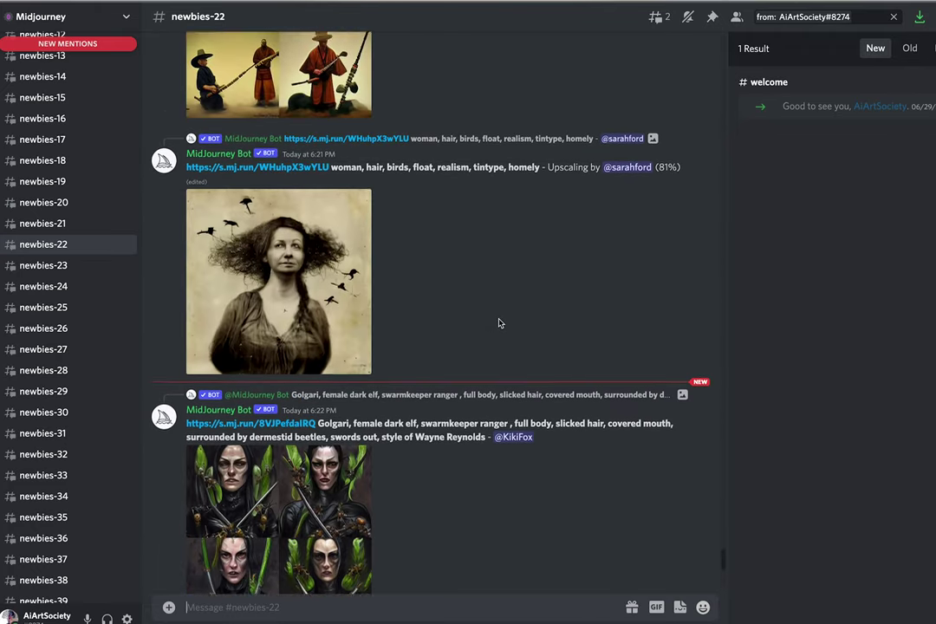
{"action": "scroll", "coordinate": [498, 322], "scroll_direction": "up", "scroll_amount": 5}
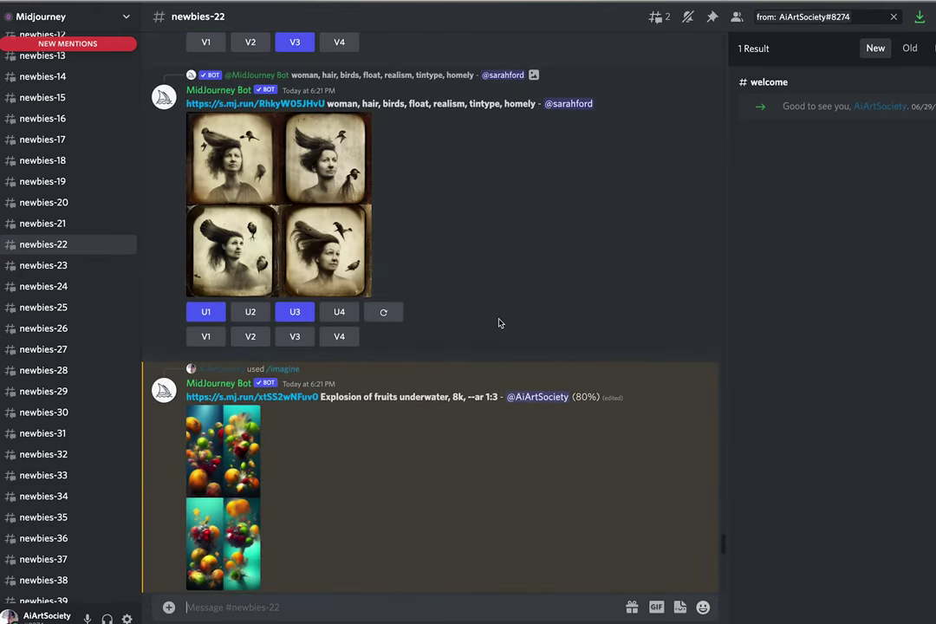
{"action": "scroll", "coordinate": [498, 322], "scroll_direction": "down", "scroll_amount": 3}
{"action": "left_click", "coordinate": [236, 252]}
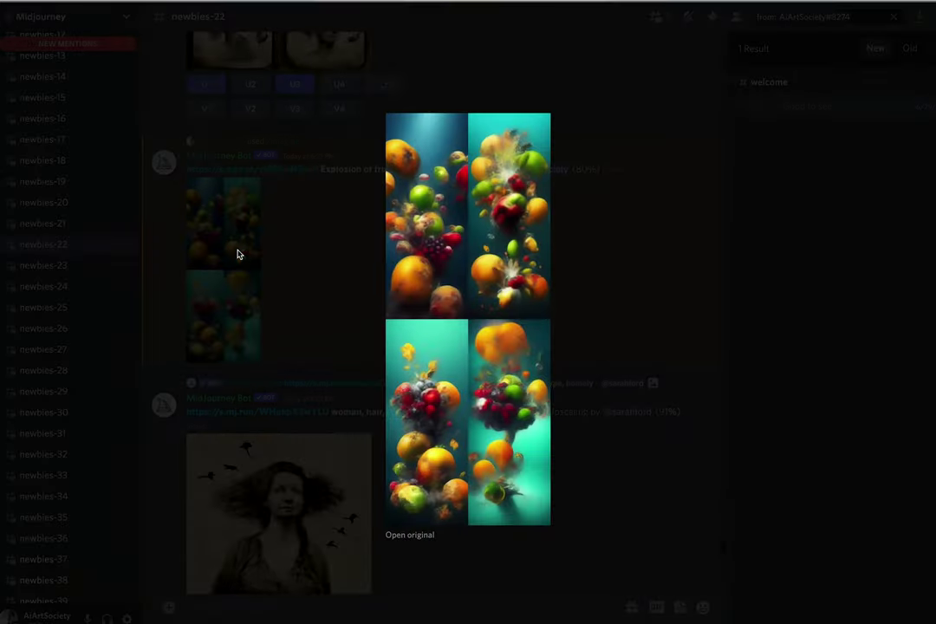
{"action": "left_click", "coordinate": [277, 320]}
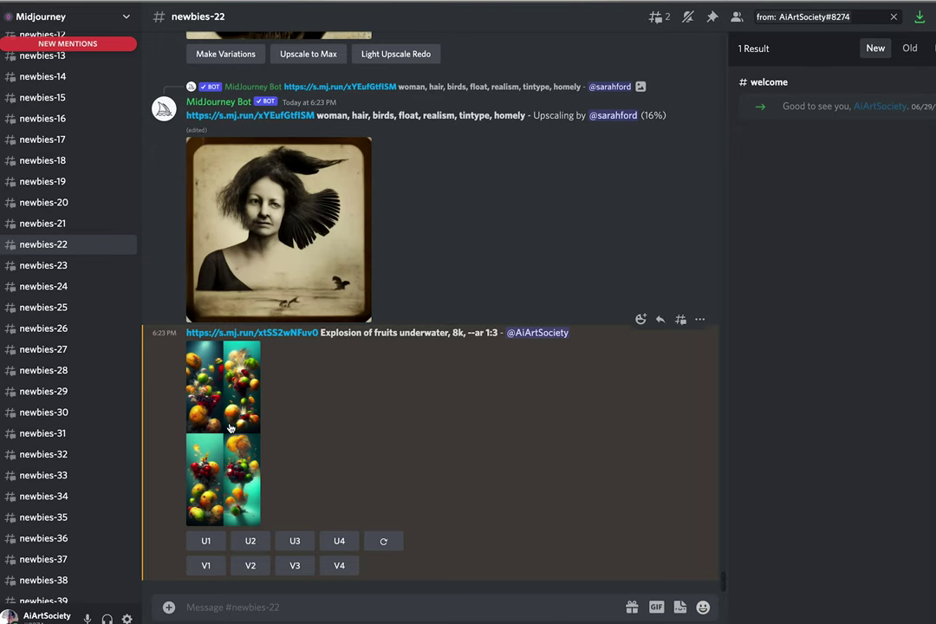
{"action": "left_click", "coordinate": [195, 362]}
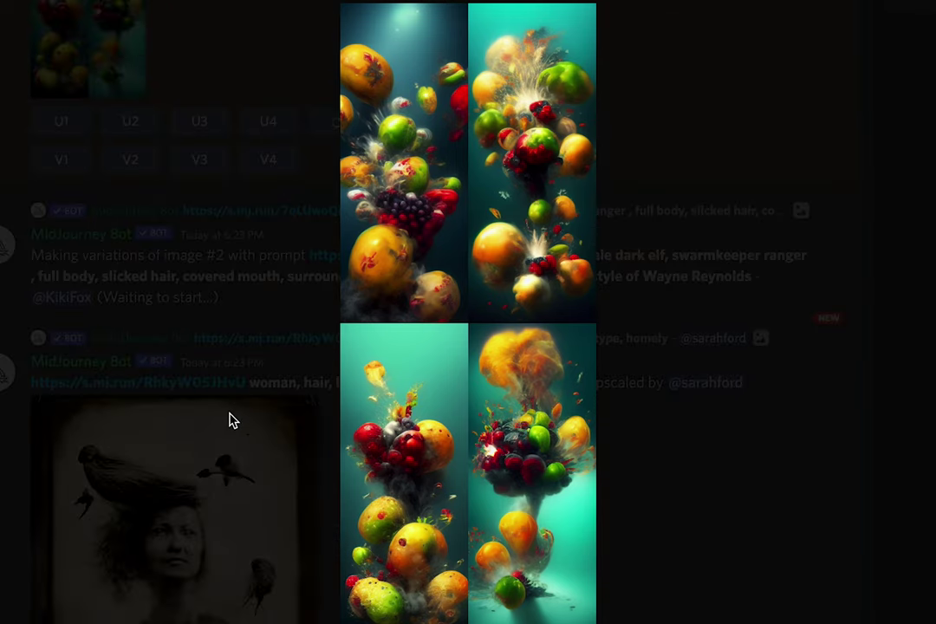
{"action": "left_click", "coordinate": [232, 420]}
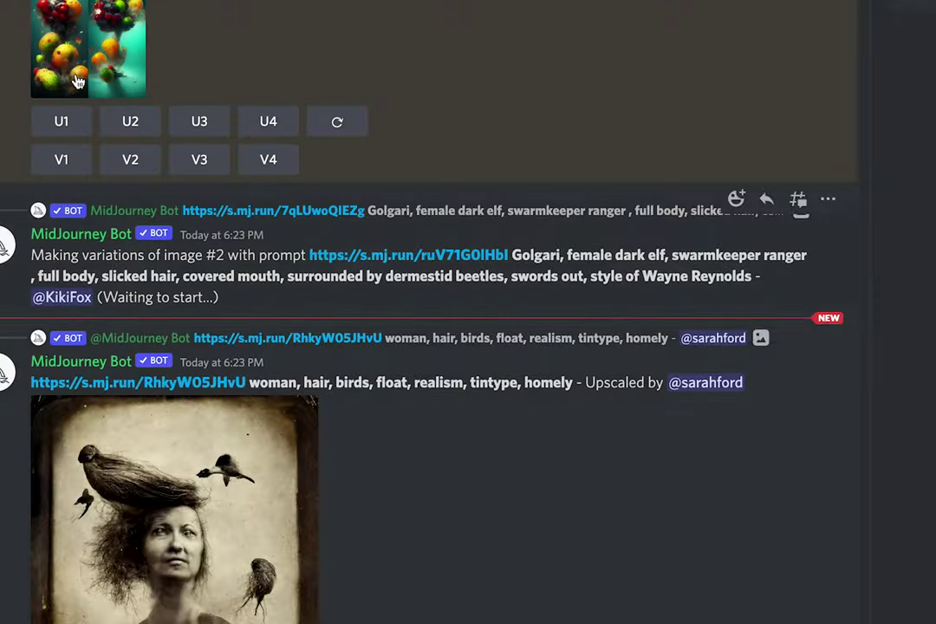
Upscale the first fruits-underwater image with U1.
{"action": "left_click", "coordinate": [57, 122]}
{"action": "scroll", "coordinate": [213, 107], "scroll_direction": "up", "scroll_amount": 3}
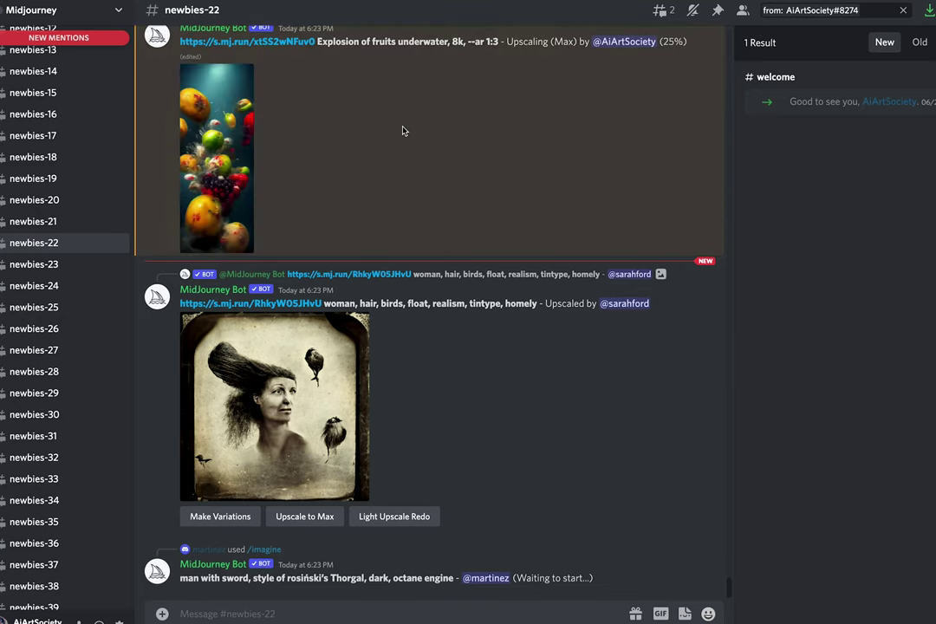
{"action": "mouse_move", "coordinate": [200, 617]}
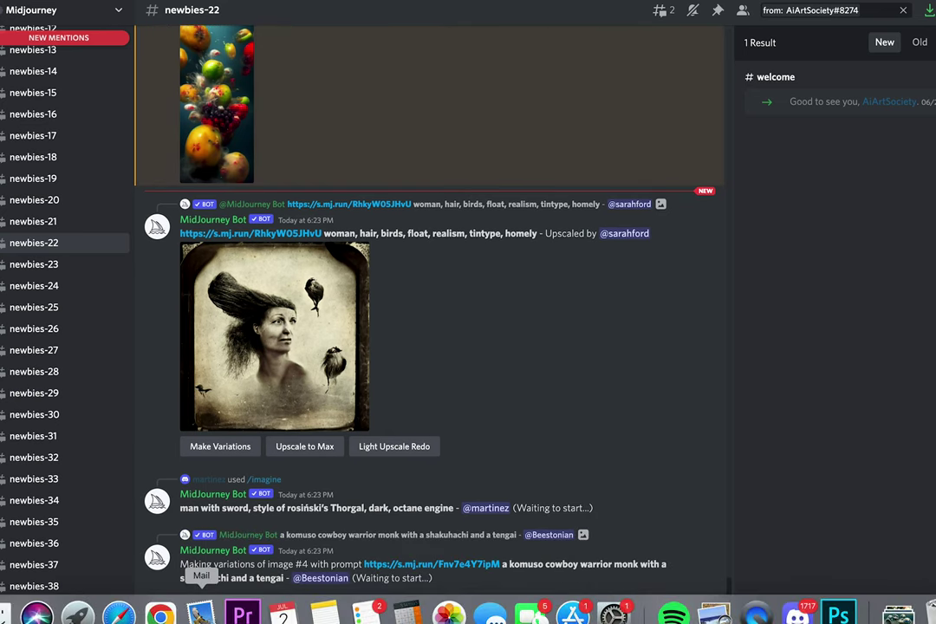
{"action": "left_click", "coordinate": [161, 615]}
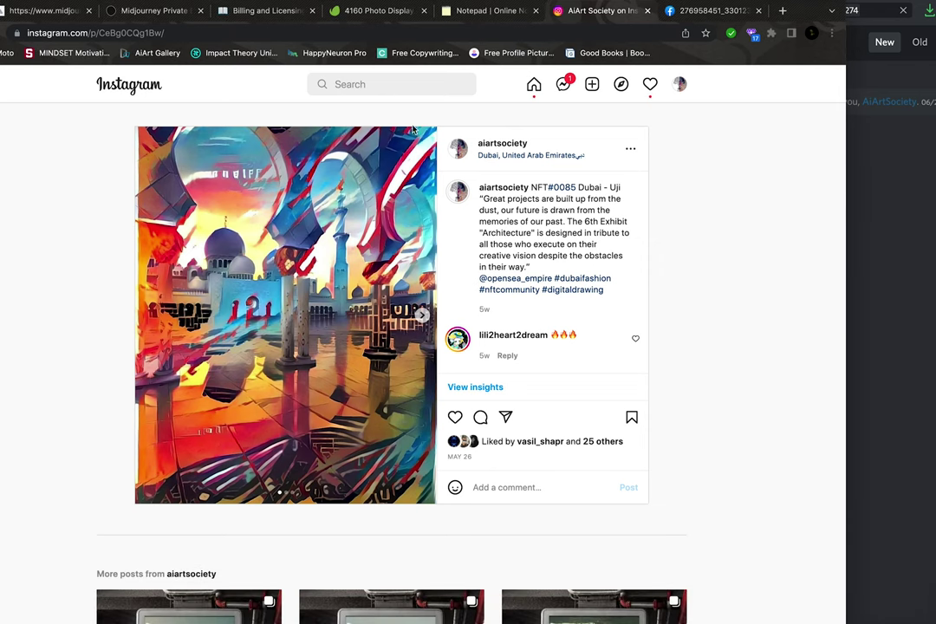
{"action": "left_click", "coordinate": [500, 11]}
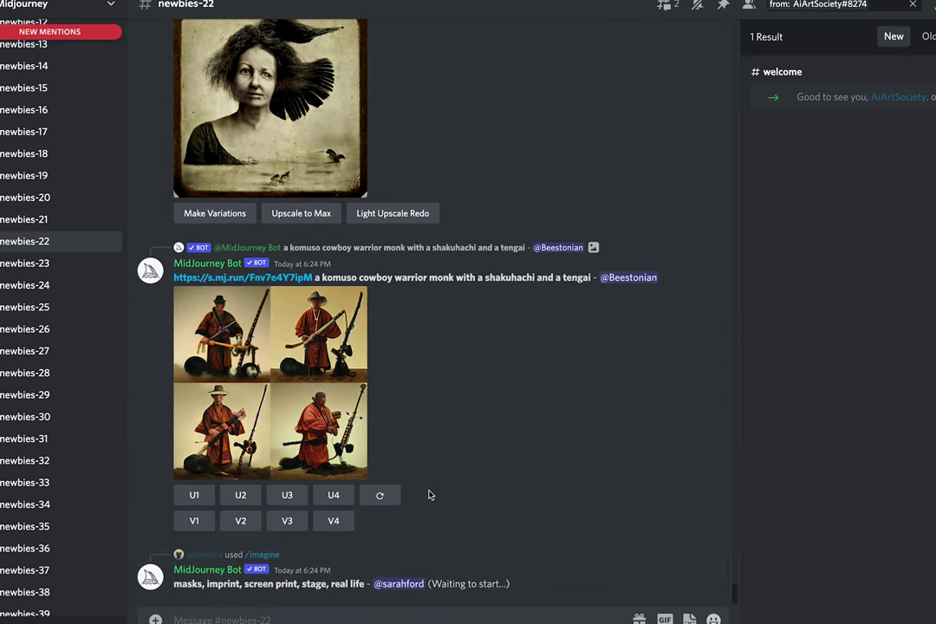
Draft an --iw 1.7 image-weight parameter in the message box, then delete the weight number.
{"action": "type", "text": "--"}
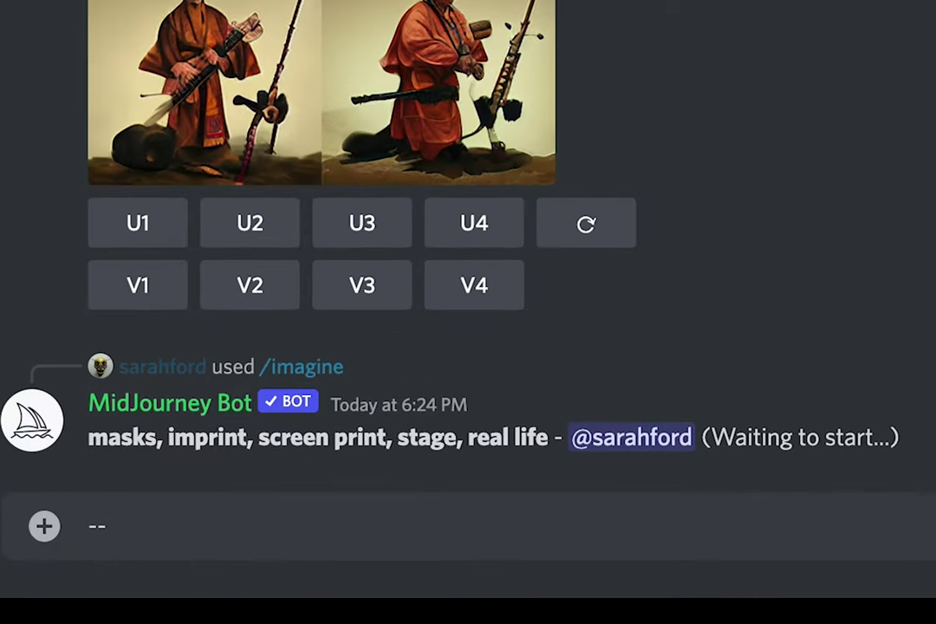
{"action": "type", "text": "iw 1.7"}
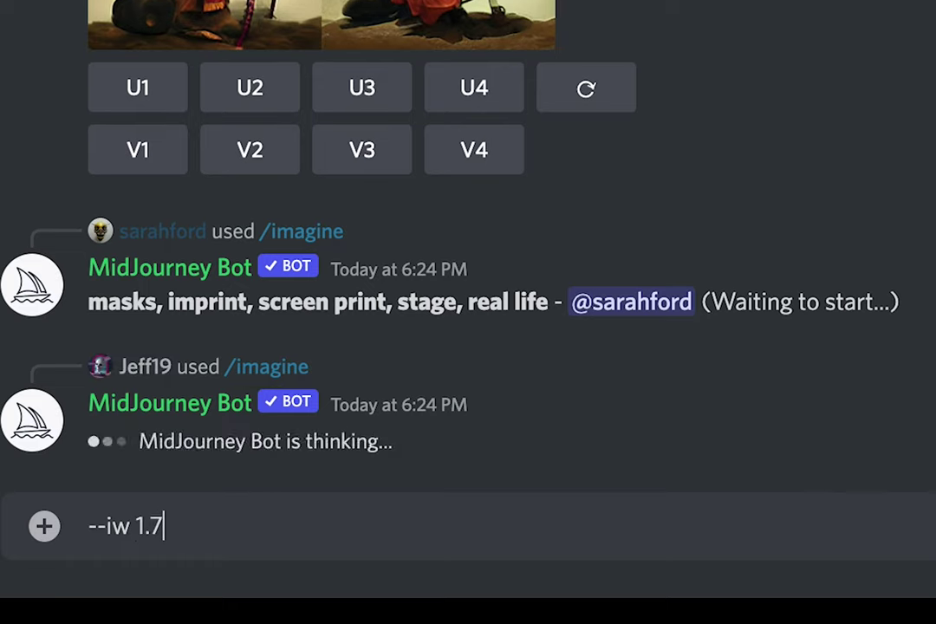
{"action": "key", "text": "BackSpace"}
{"action": "key", "text": "BackSpace"}
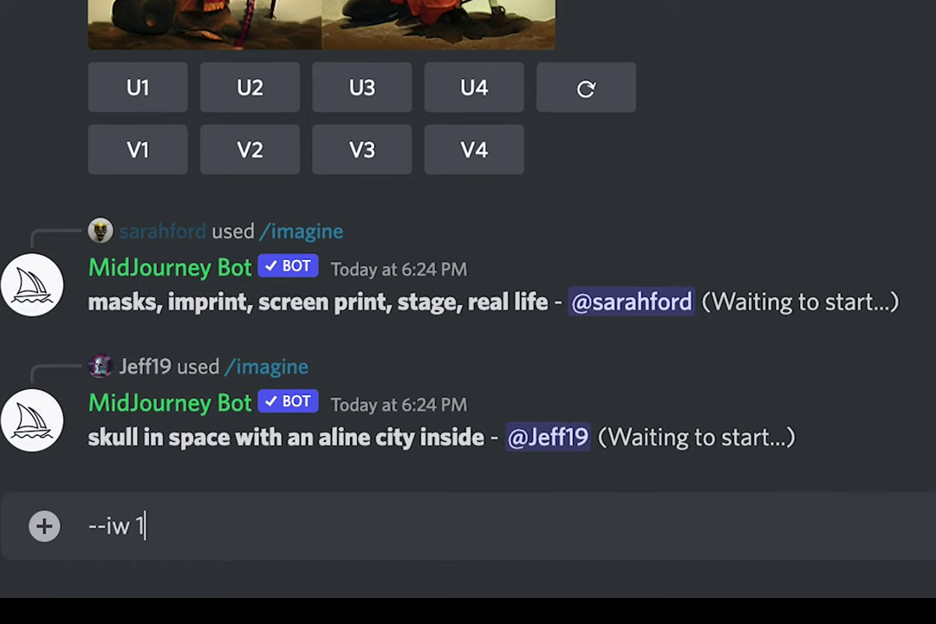
{"action": "key", "text": "BackSpace"}
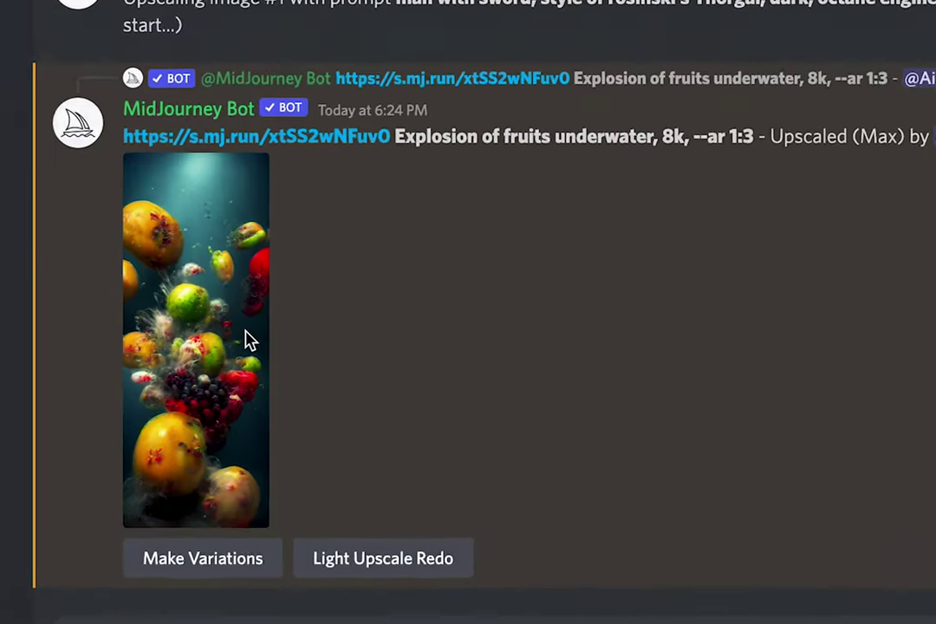
View the Upscaled (Max) fruits-underwater thumbnail full size in Discord's image viewer.
{"action": "left_click", "coordinate": [241, 147]}
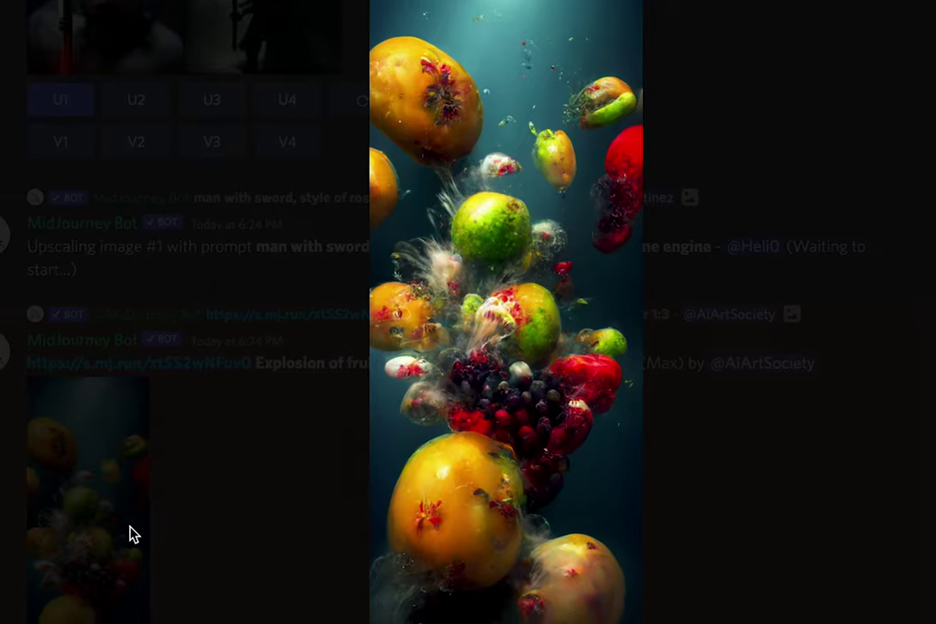